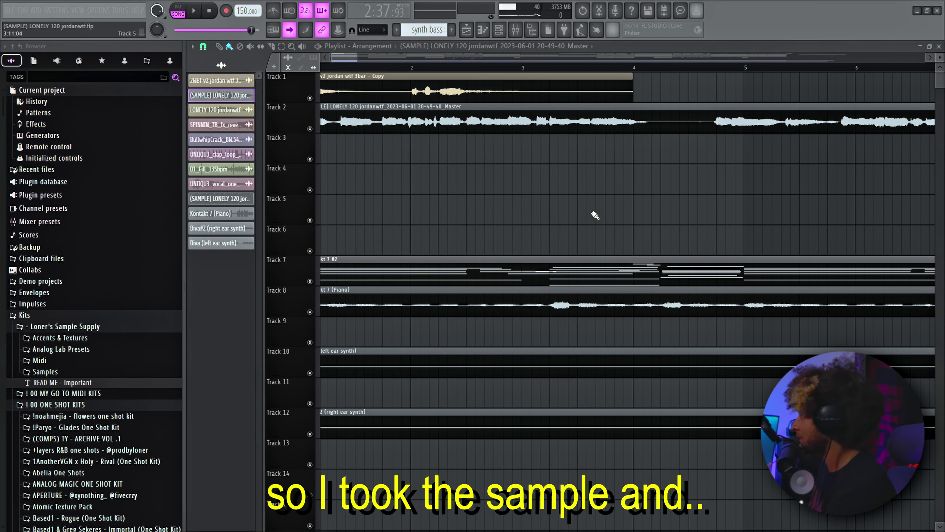
Step: Solo Track 2 to hear the chopped sample, then select the layered sample clip on Track 4
left_click(312, 103, "ctrl")
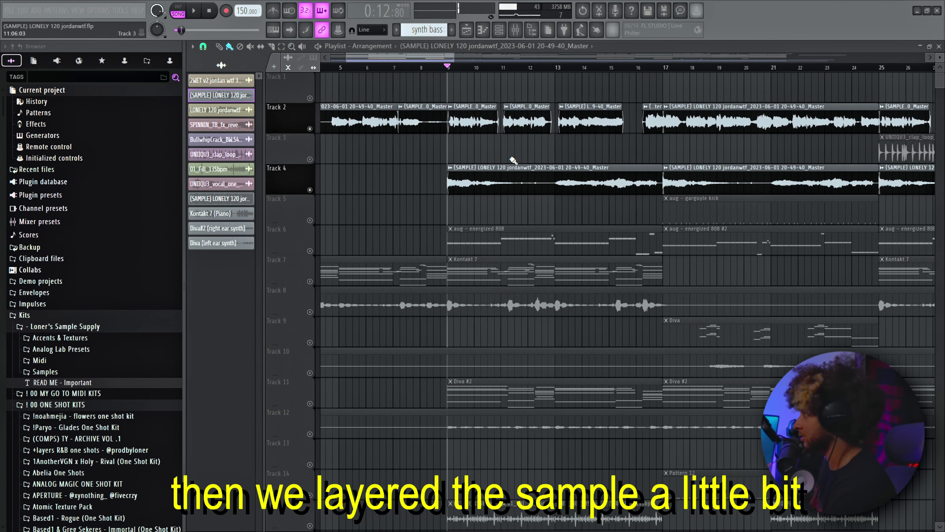
left_click(457, 175)
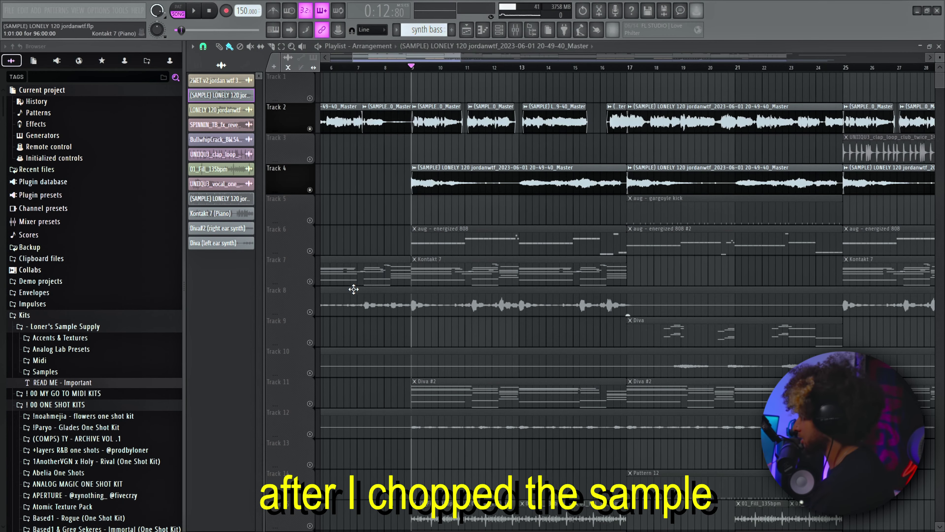
Step: Loop bars 9–17 and show the Kontakt 7 piano's notes with its J37, ShaperBox 2, Pro-Q 3 and Kleverb effects
left_click_drag(415, 71, 628, 83)
double_click(508, 271)
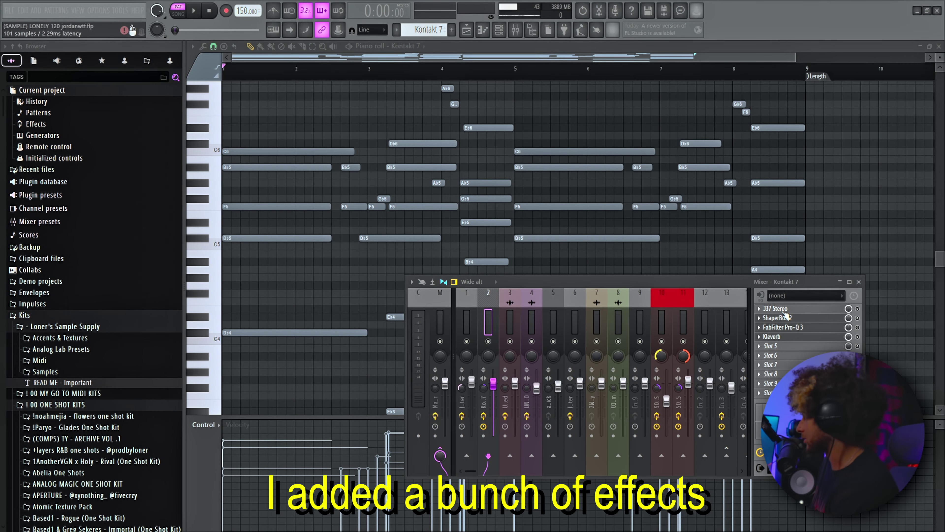
left_click(782, 309)
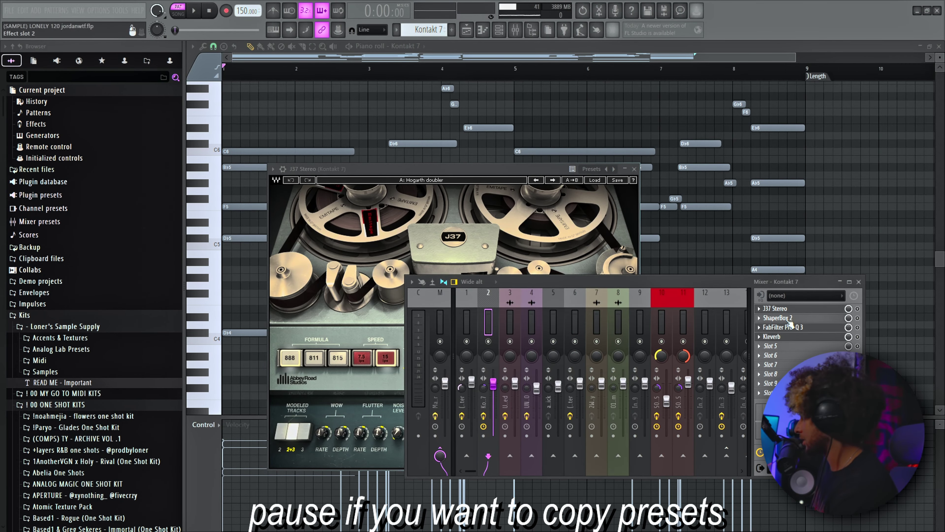
left_click(782, 317)
left_click(781, 326)
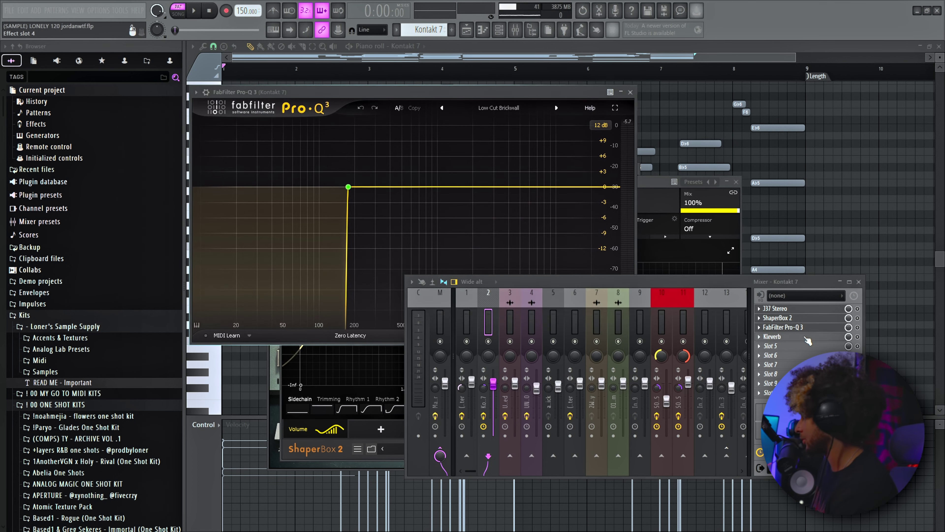
left_click(781, 337)
Step: Close all effect and mixer windows and play back the looped piano part
left_click(479, 422)
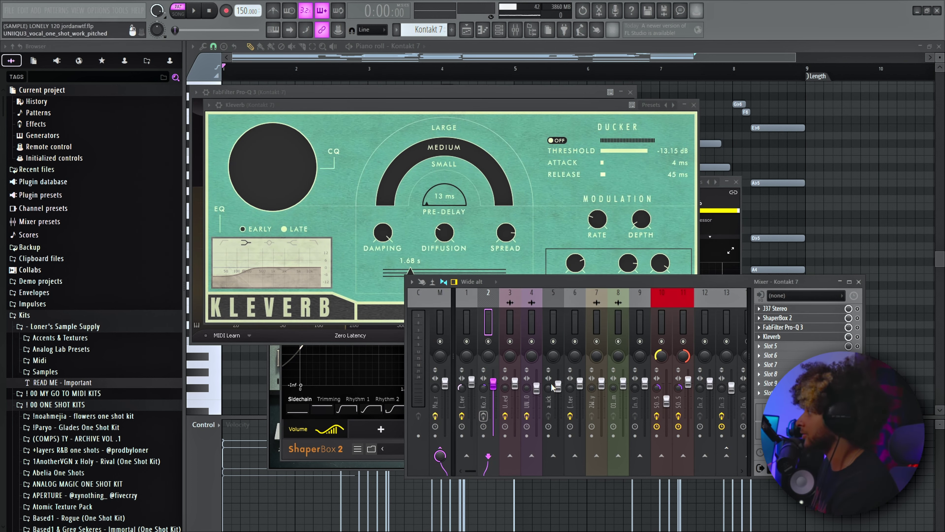
key("F12")
key("space")
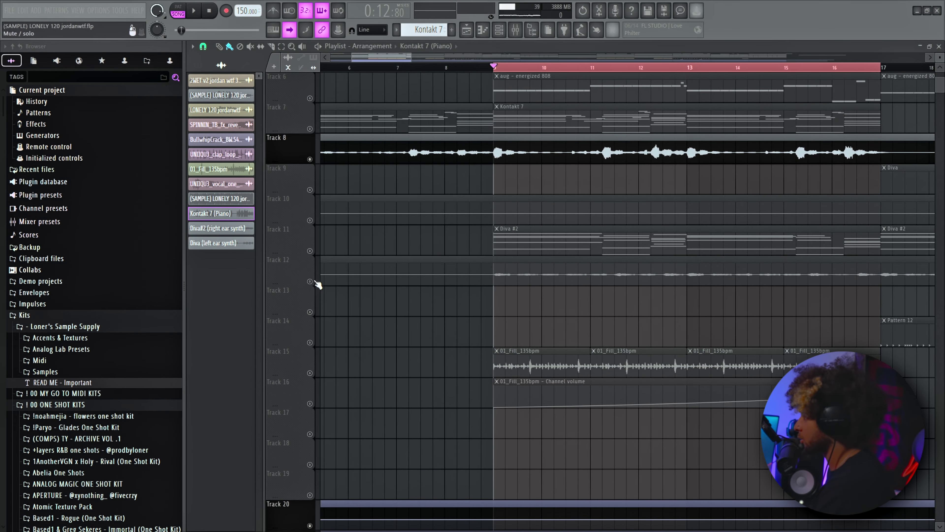
Step: View the Diva #2 synth part's notes beside the mixer, check the instrument channels, then return to the arrangement
double_click(550, 232)
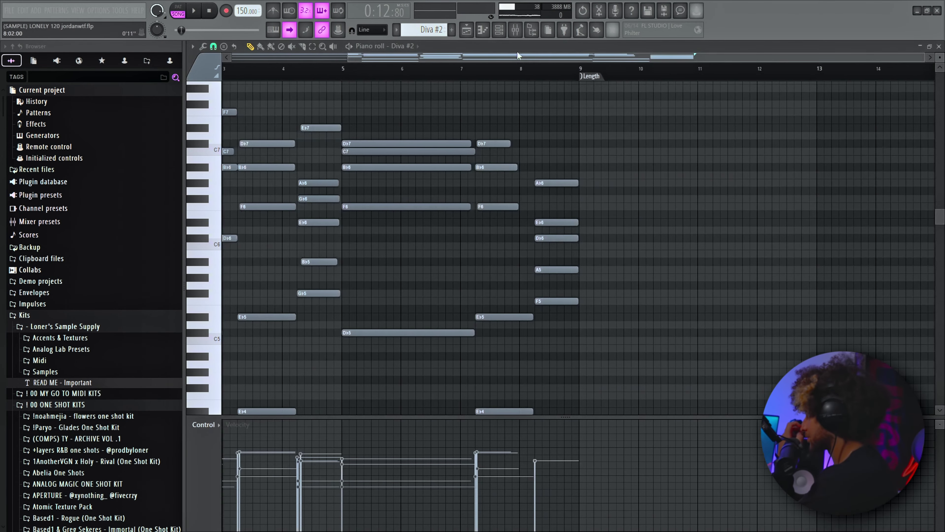
key("F9")
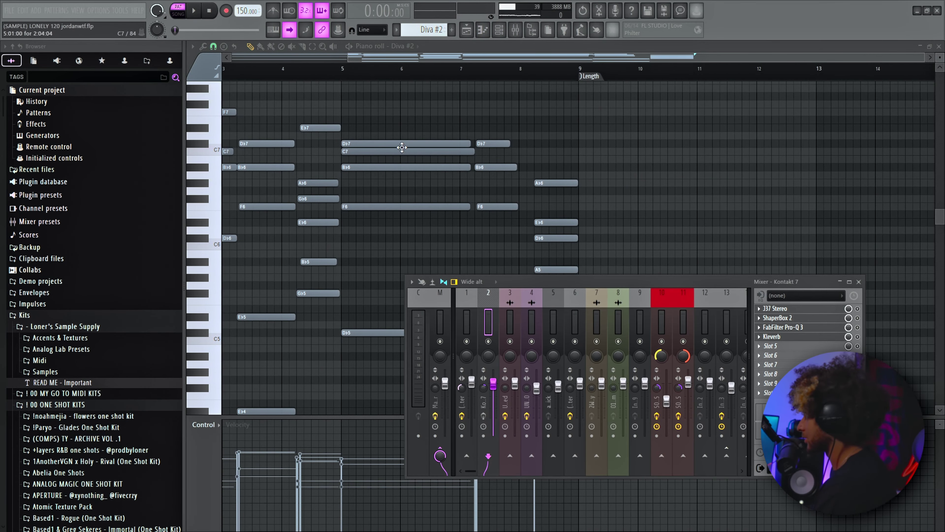
left_click(499, 32)
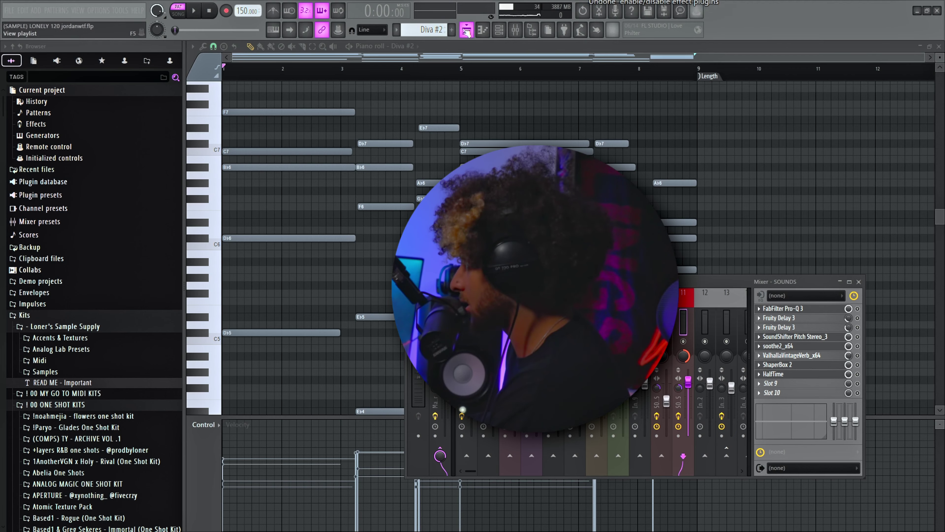
left_click(467, 30)
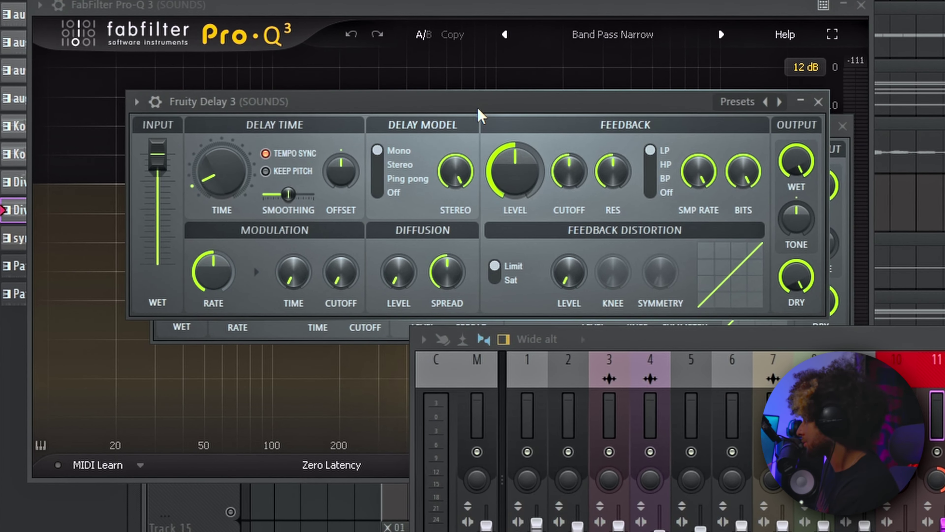
left_click_drag(483, 125, 440, 357)
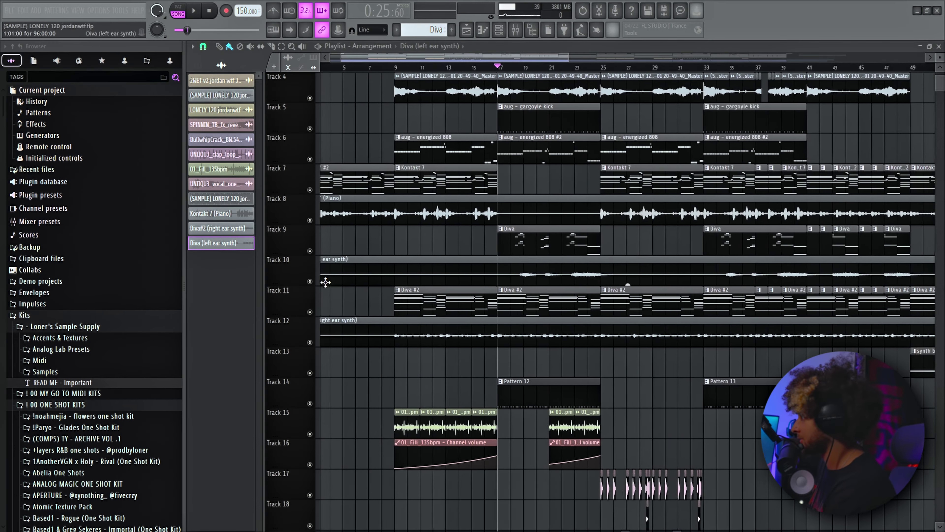
Step: Solo Track 10's left-ear Diva synth and view the Diva part's notes and MK Joy synth patch
right_click(309, 282)
scroll(480, 175, "down", 1)
scroll(480, 175, "up", 4)
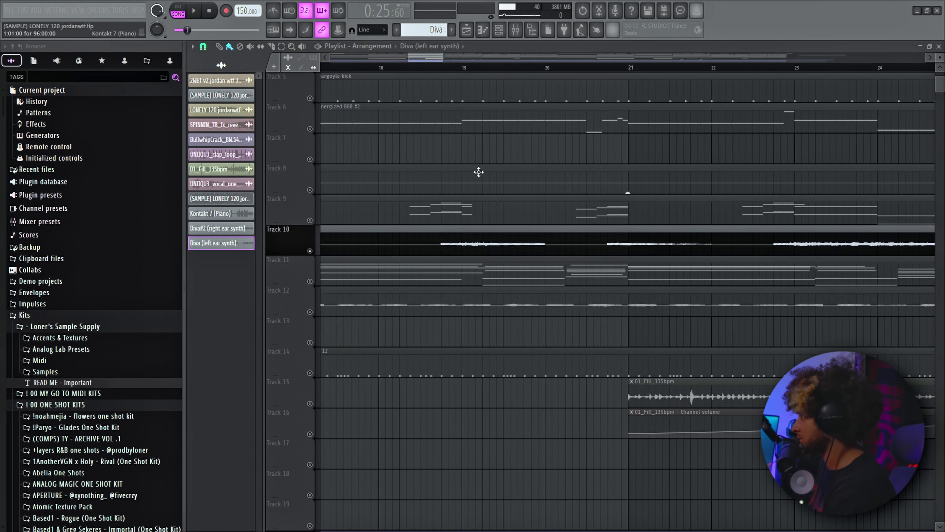
double_click(467, 215)
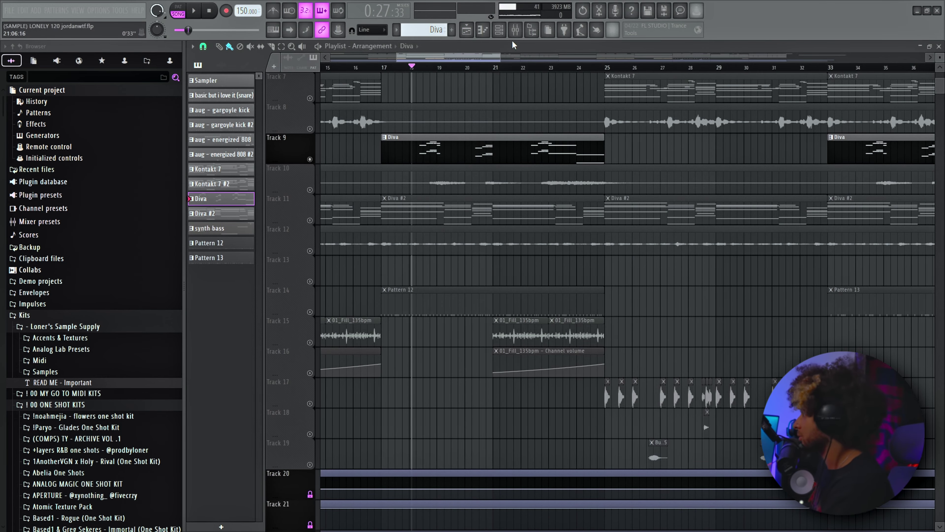
Step: Show the SOUNDS channel's ValhallaVintageVerb, Fruity Delay 3 and Pro-Q 3 effects, then close all windows
key("F9")
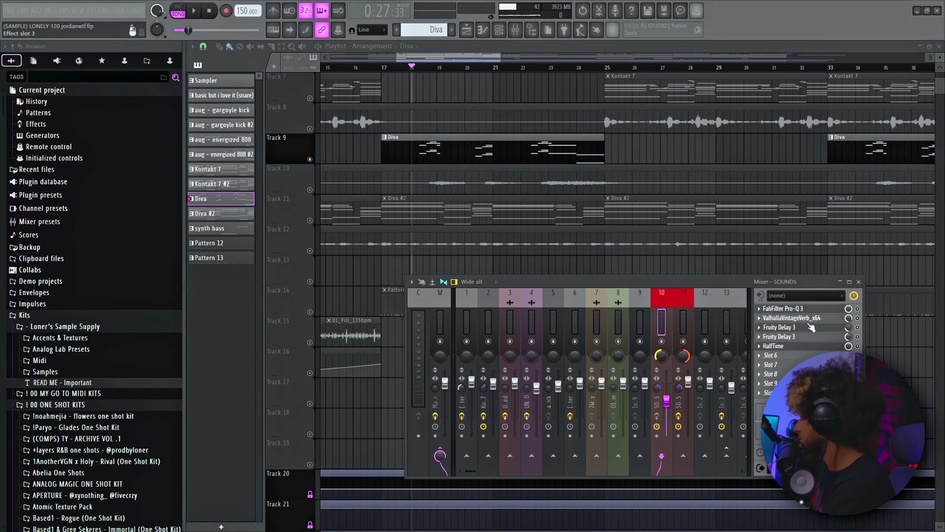
left_click(792, 318)
left_click(812, 327)
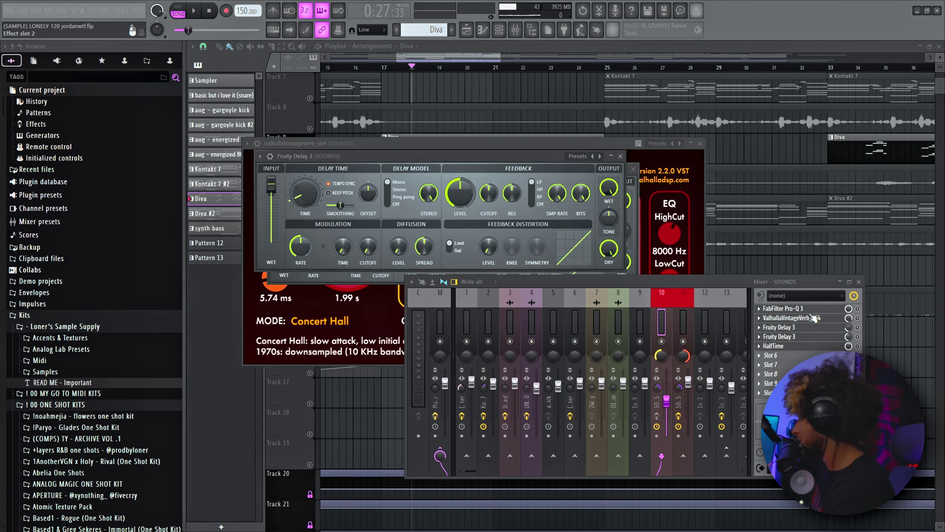
left_click(803, 308)
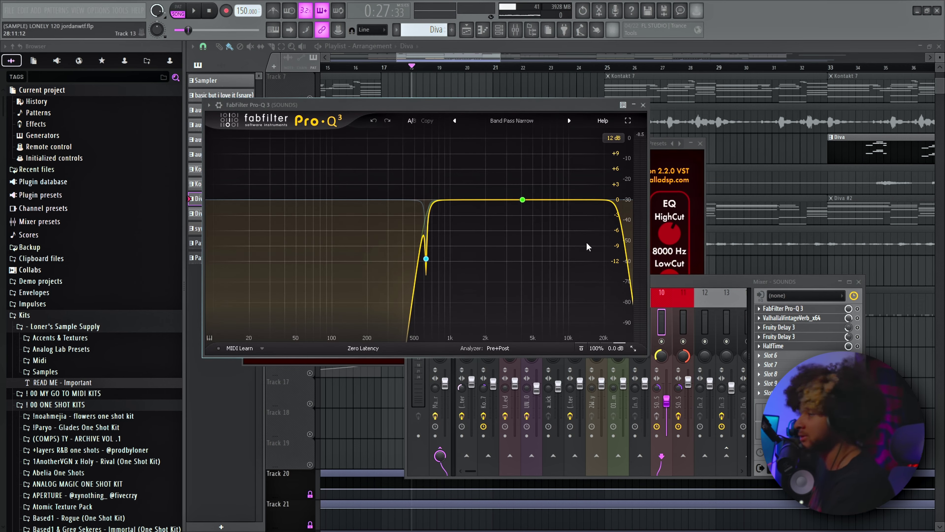
key("F12")
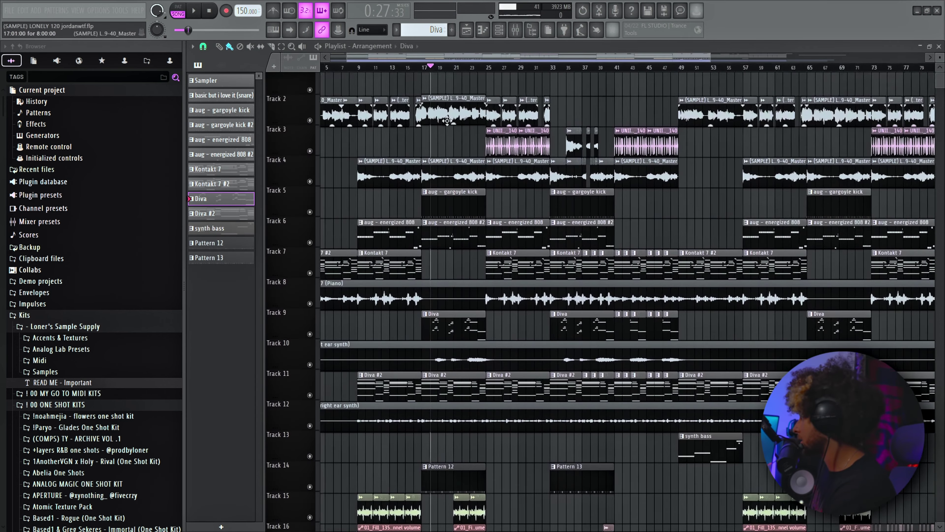
Step: Open the settings of a vocal sample clip in the later section near bar 78
scroll(396, 238, "down", 5)
scroll(397, 238, "up", 3)
double_click(445, 213)
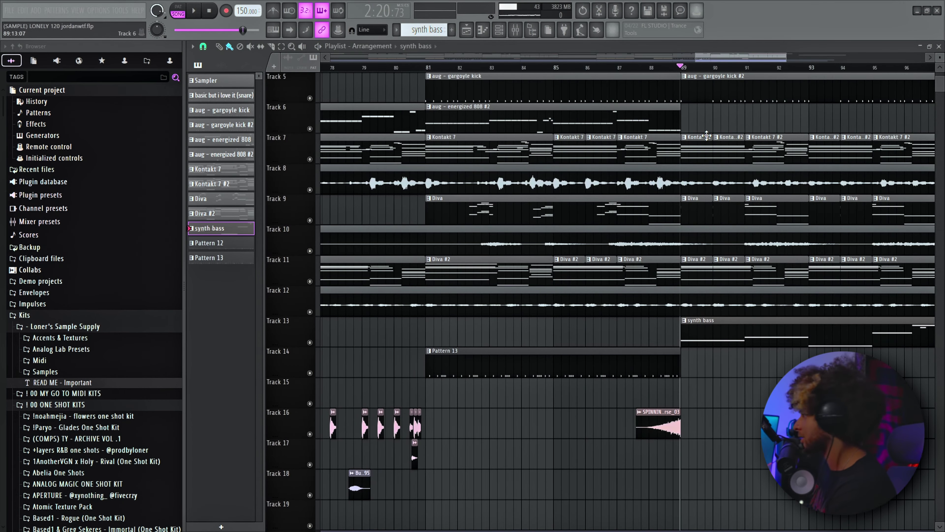
Step: Show the synth bass's Omnisphere instrument and its patch library directories for the Moog Taurus Super Subs patch
scroll(709, 147, "up", 5)
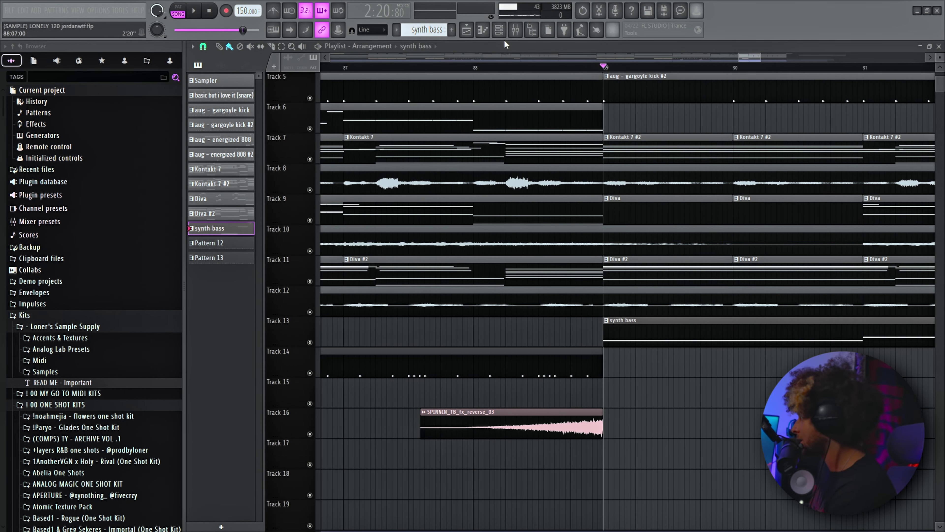
left_click(498, 30)
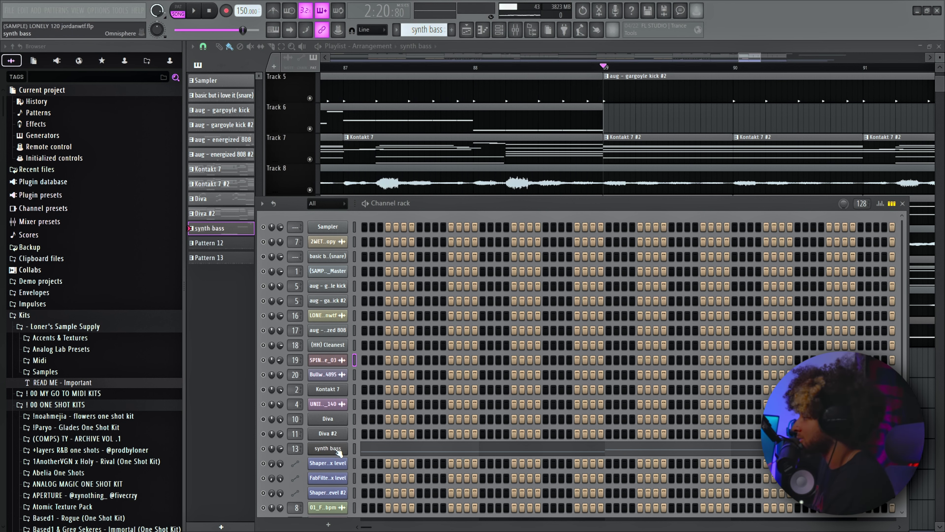
left_click(328, 448)
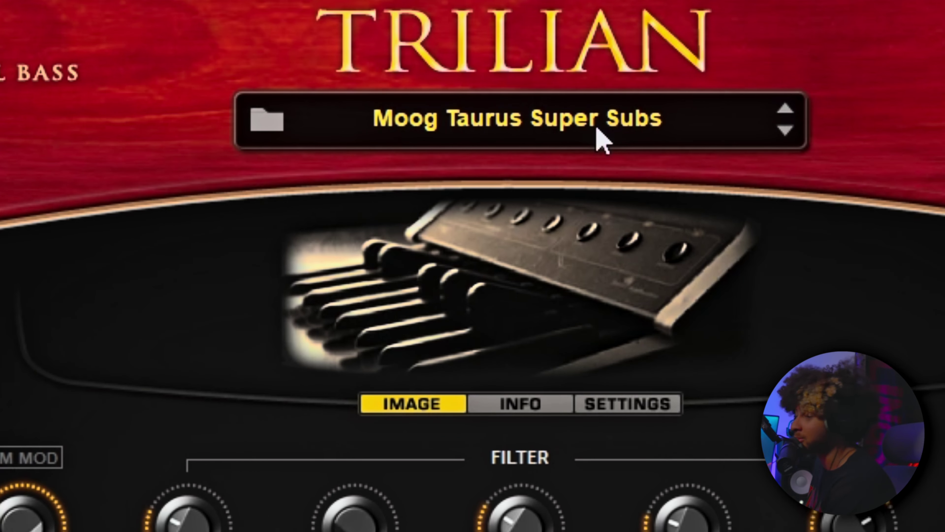
left_click(357, 215)
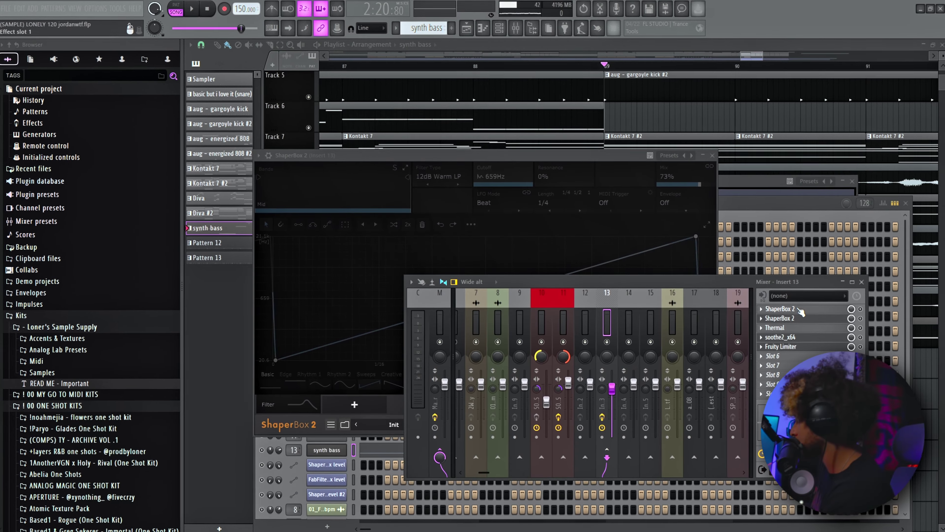
Step: Show the synth bass's ShaperBox 2, Thermal and soothe2 effects, then close soothe2
left_click(778, 308)
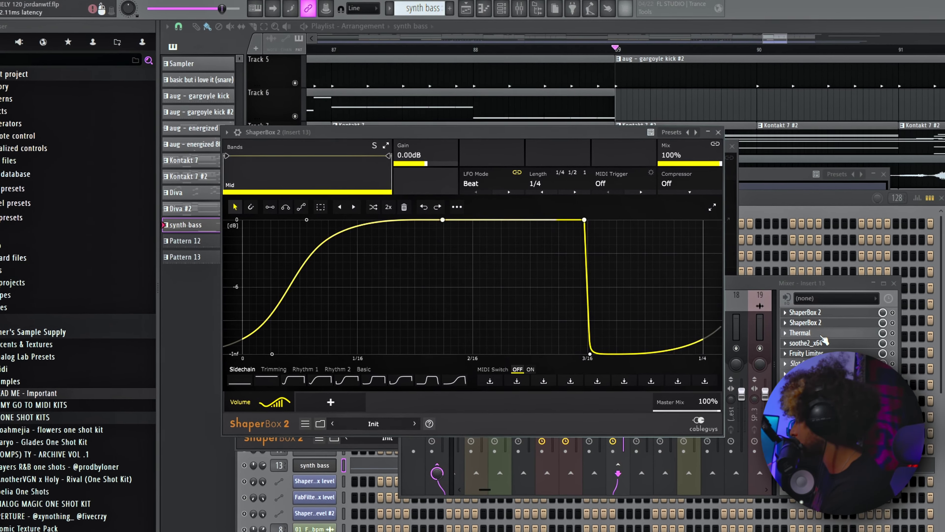
left_click(811, 332)
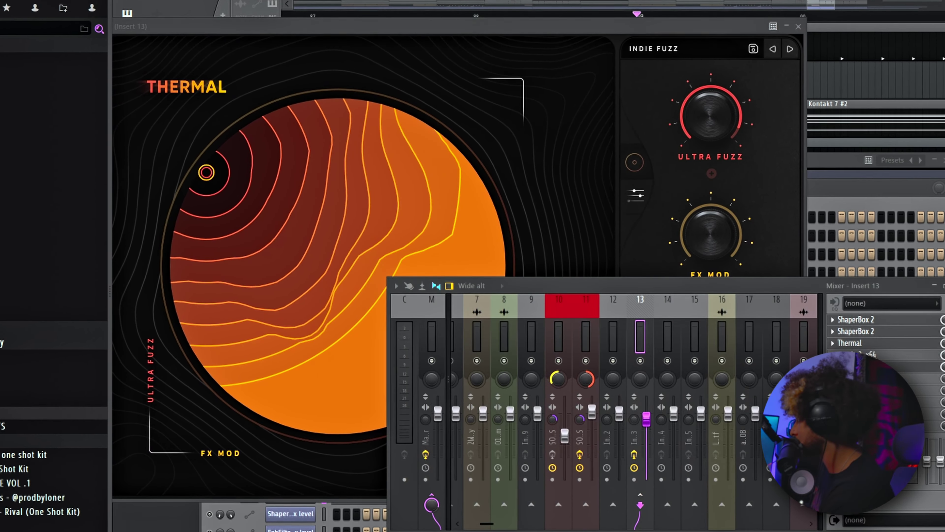
left_click(839, 350)
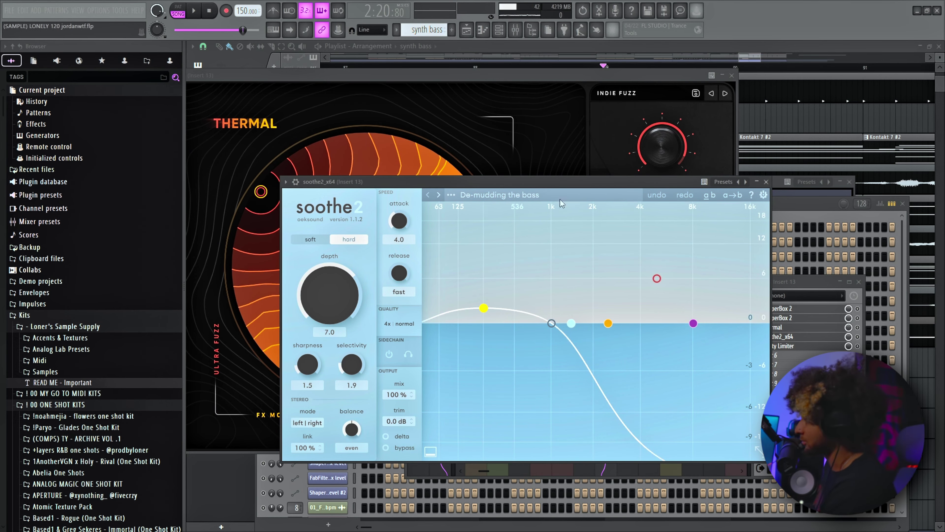
left_click(766, 182)
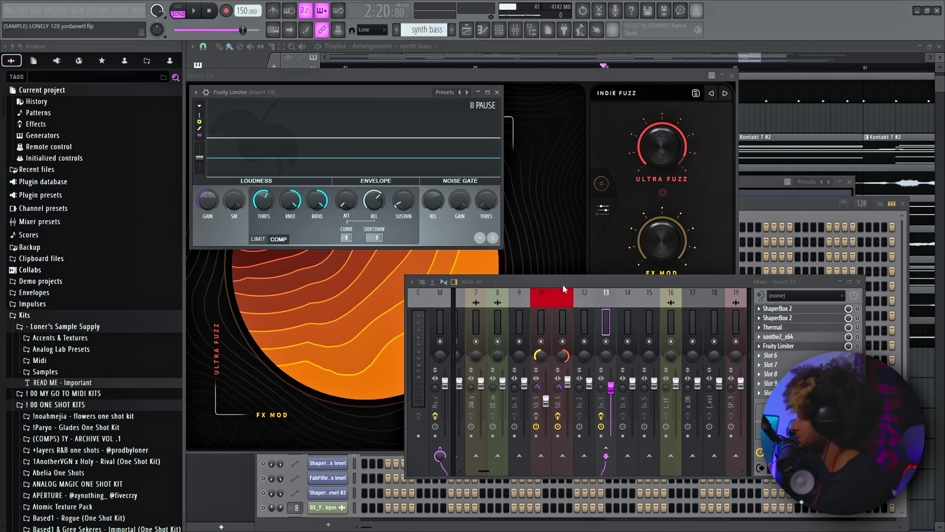
Step: Close all floating windows to reveal the new project's arrangement
key("F12")
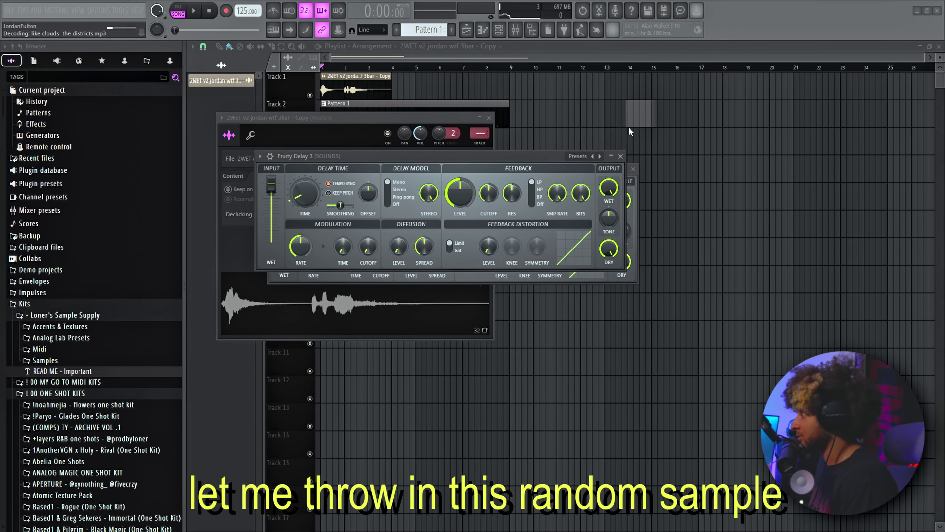
Step: Drop the Like Clouds mp3 onto Track 6 at bar 1 and select the clip
left_click_drag(629, 132, 339, 223)
scroll(424, 159, "down", 3)
left_click_drag(433, 184, 500, 216)
scroll(500, 216, "up", 3)
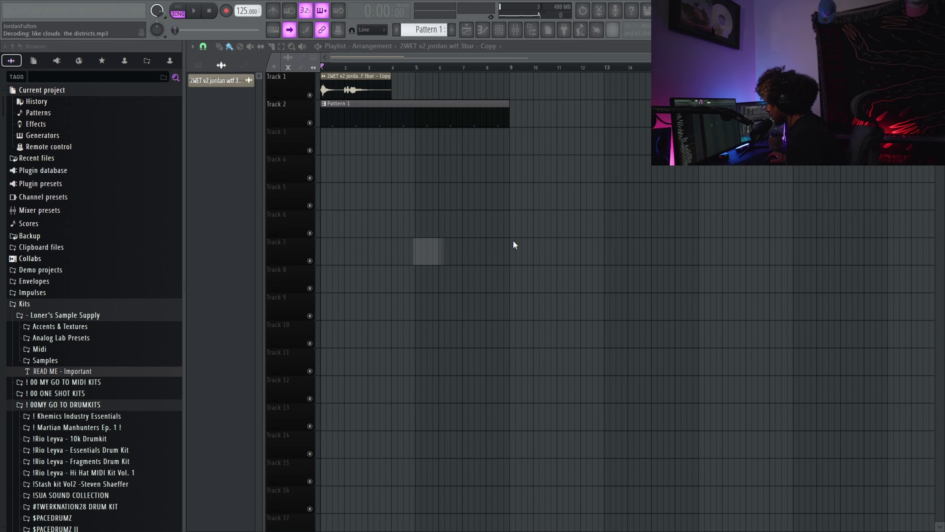
Step: Move the Like Clouds clip to the playlist start and select the track holding it
left_click_drag(513, 243, 324, 248)
left_click(294, 227)
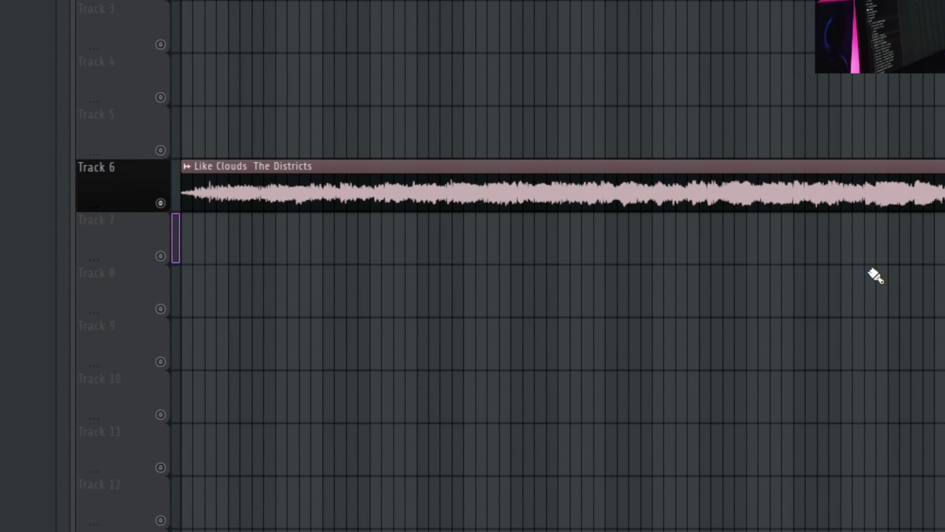
scroll(876, 275, "up", 3)
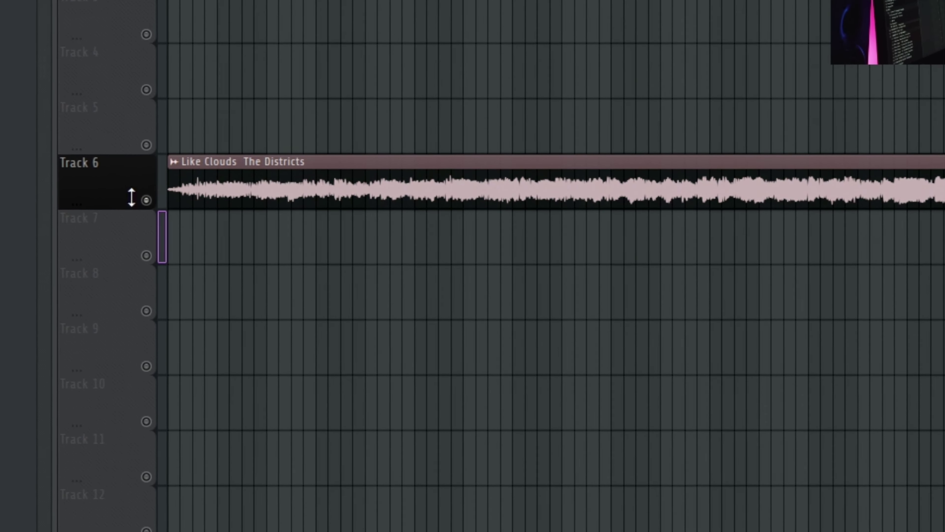
scroll(363, 73, "down", 2)
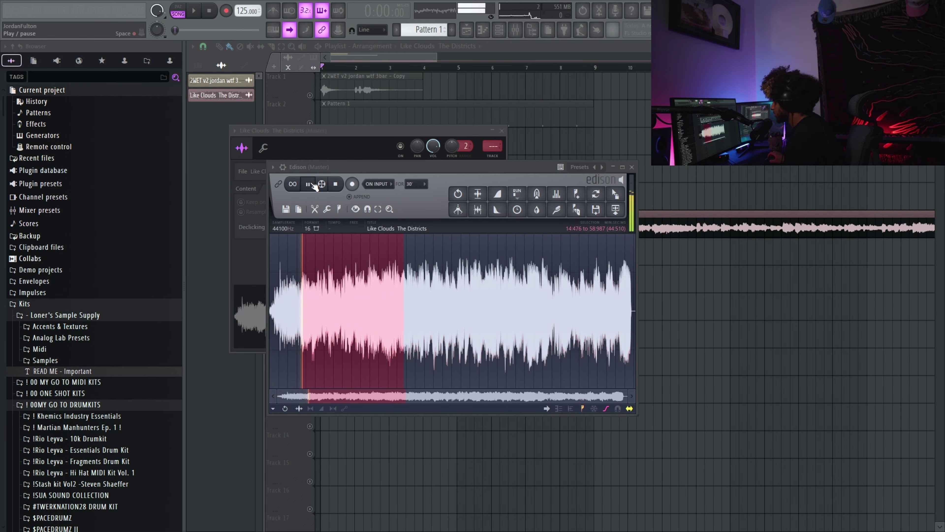
Step: Tap the Like Clouds song's tempo in Edison's tempo tapper and adjust the time-stretch pitch setting
left_click(354, 208)
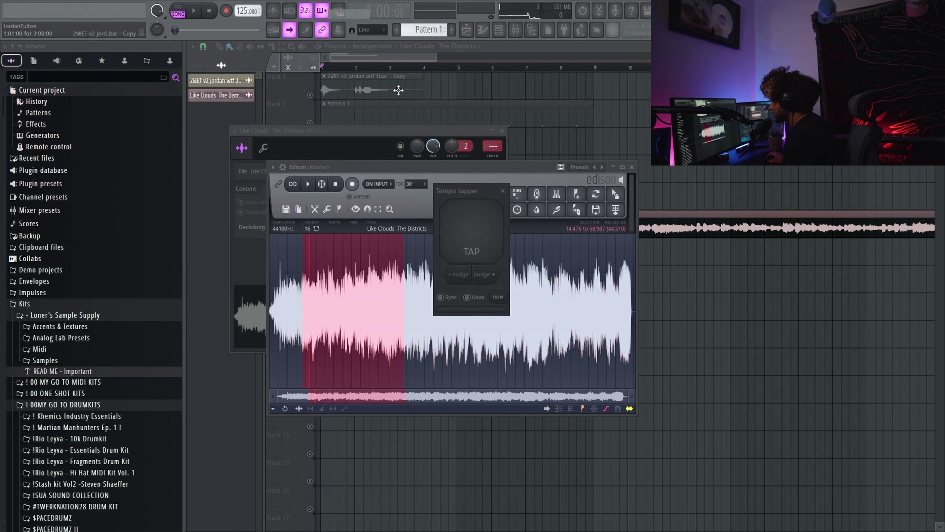
left_click(459, 238)
left_click(460, 238)
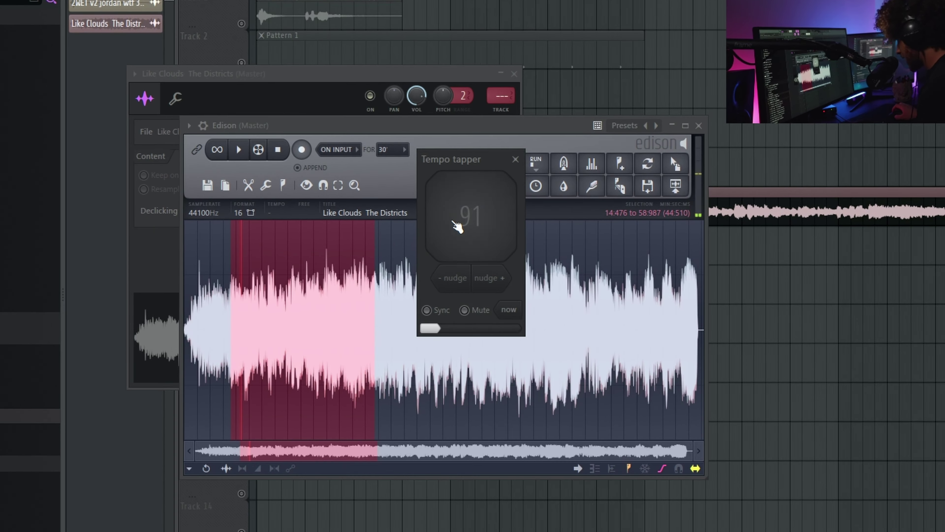
left_click(459, 238)
left_click(454, 228)
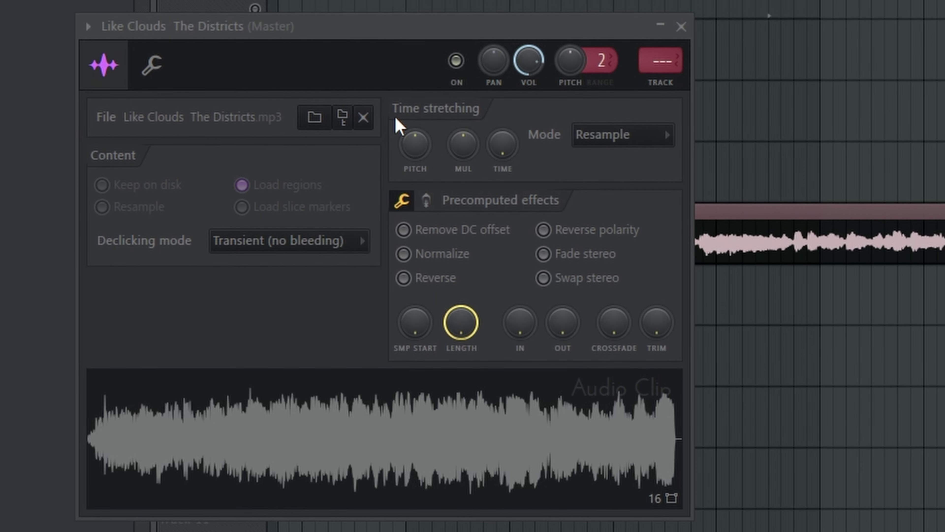
left_click_drag(414, 148, 414, 138)
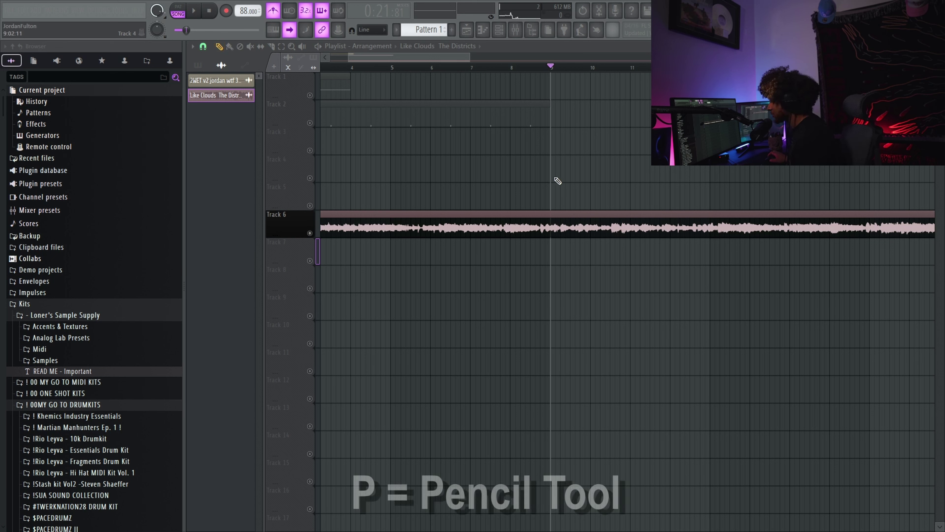
Step: Reposition the Like Clouds clip and cut its first two beat slices on Track 6
mouse_move(582, 214)
left_mouse_down()
mouse_move(501, 280)
mouse_move(466, 159)
mouse_move(461, 232)
mouse_move(500, 201)
mouse_move(610, 218)
left_mouse_up()
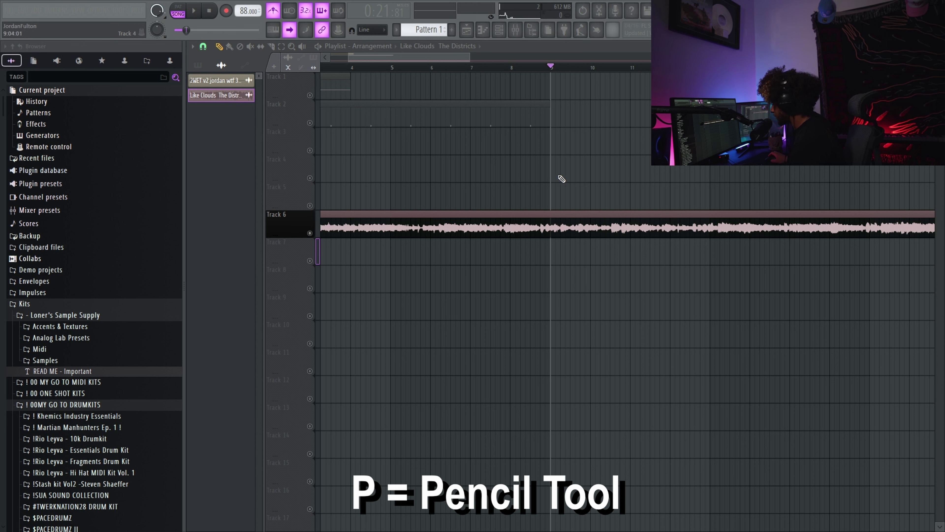
key("c")
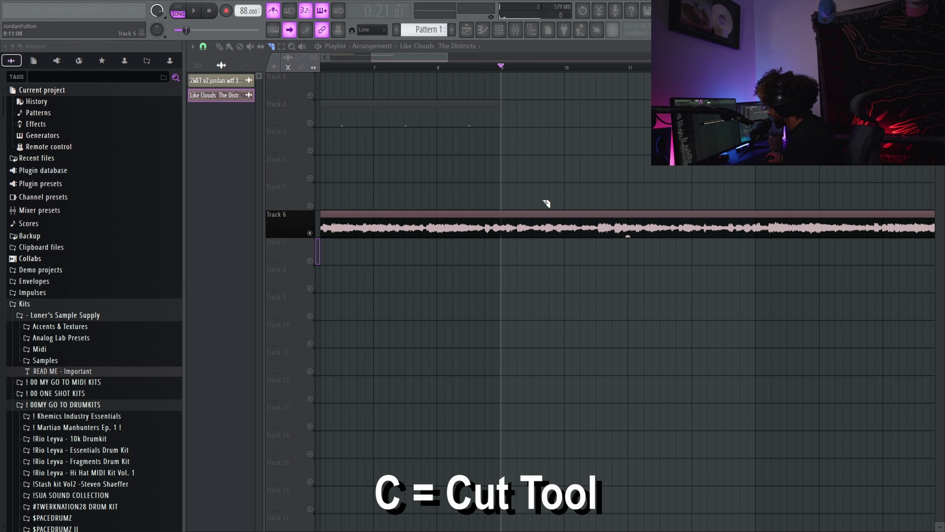
left_click_drag(505, 209, 503, 247)
left_click_drag(543, 208, 554, 256)
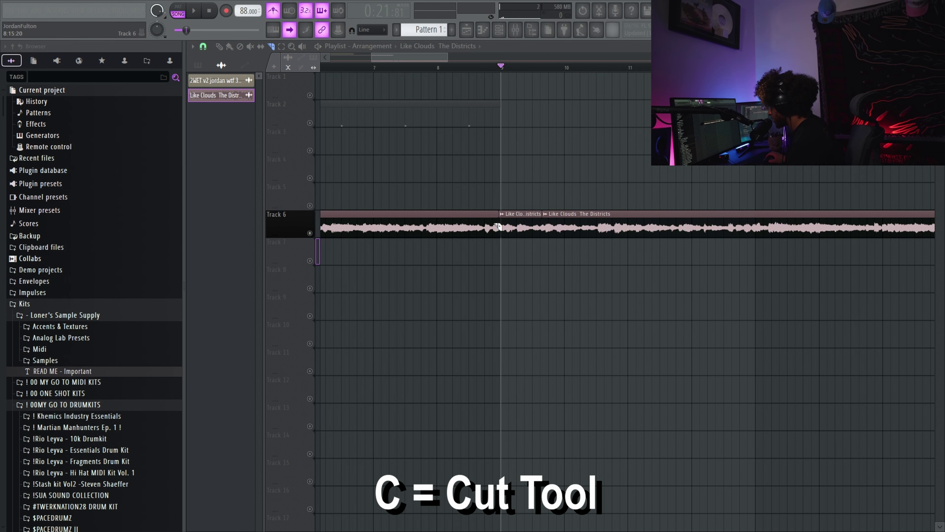
scroll(497, 228, "up", 5)
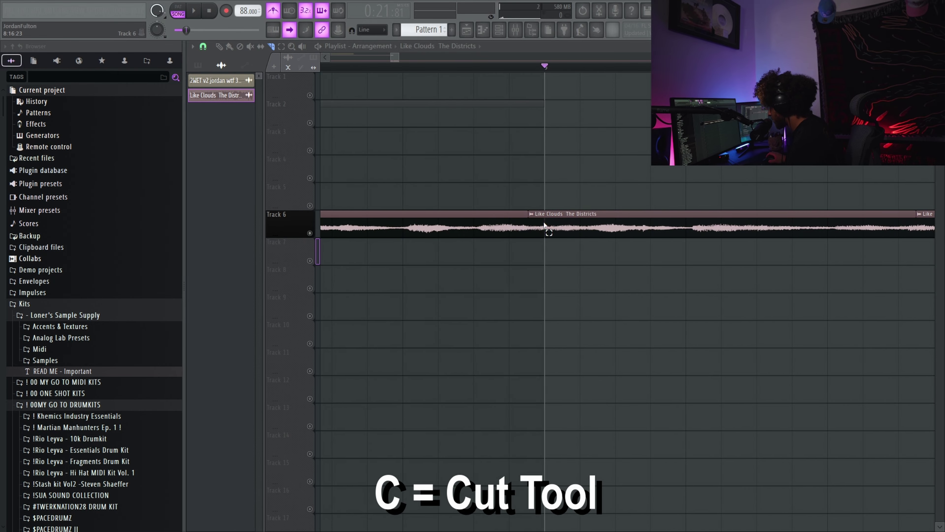
left_click(546, 228)
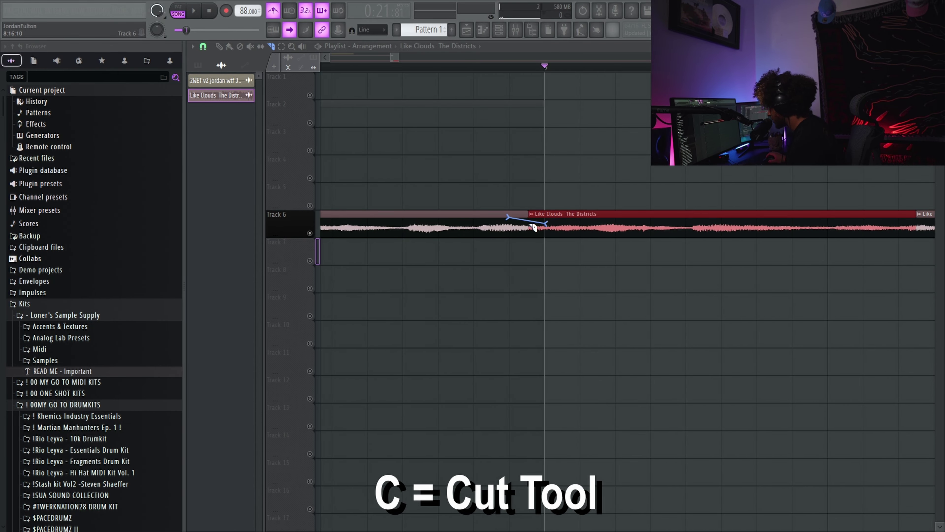
left_click_drag(533, 227, 534, 216)
Step: Add three more beat slices further along the clip and select the slices from that cut onward
scroll(533, 212, "down", 1)
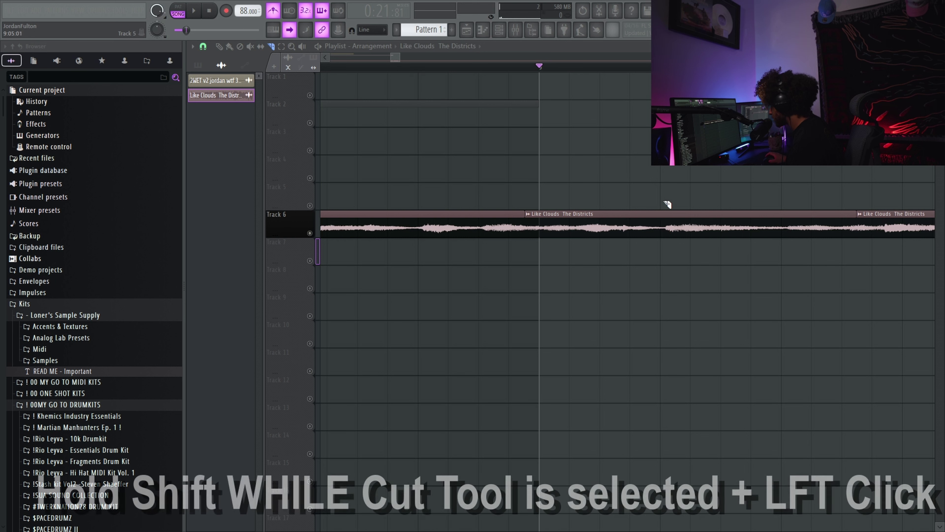
left_click_drag(666, 201, 667, 228)
left_click(736, 224)
left_click(785, 225)
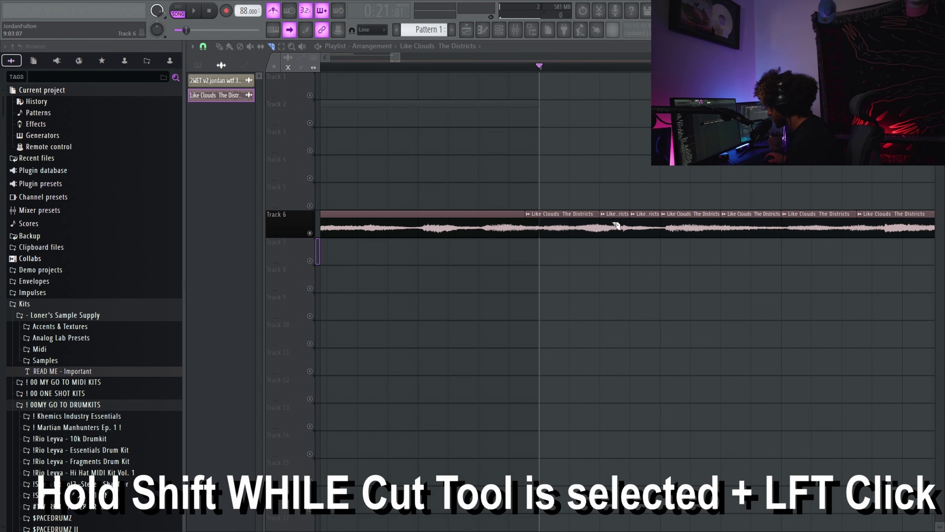
left_click_drag(840, 246, 629, 515)
mouse_move(742, 211)
left_mouse_down()
mouse_move(565, 266)
mouse_move(573, 245)
mouse_move(548, 275)
mouse_move(544, 375)
left_mouse_up()
Step: Duplicate the selected slices downward, then cut extra slices near the start of the Track 6 clip
key("p")
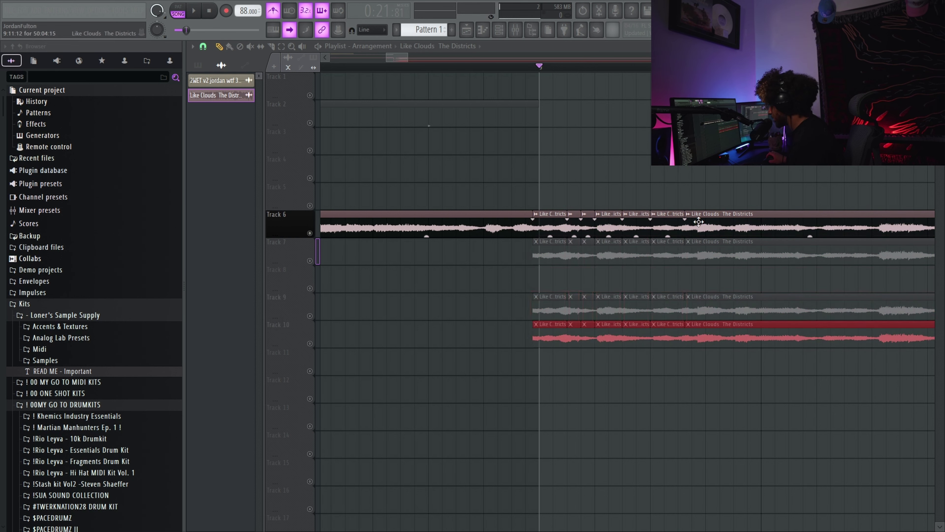
key("c")
left_click_drag(690, 193, 749, 464)
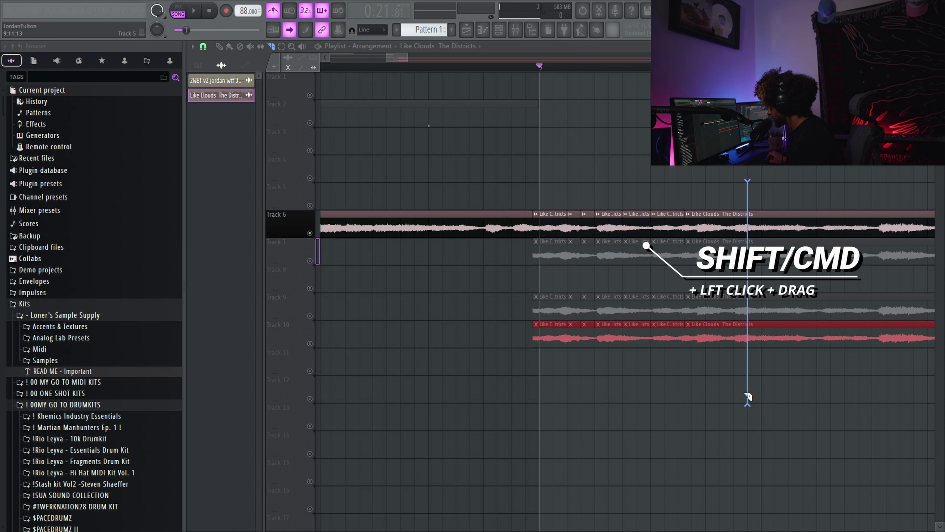
left_click_drag(748, 397, 749, 402)
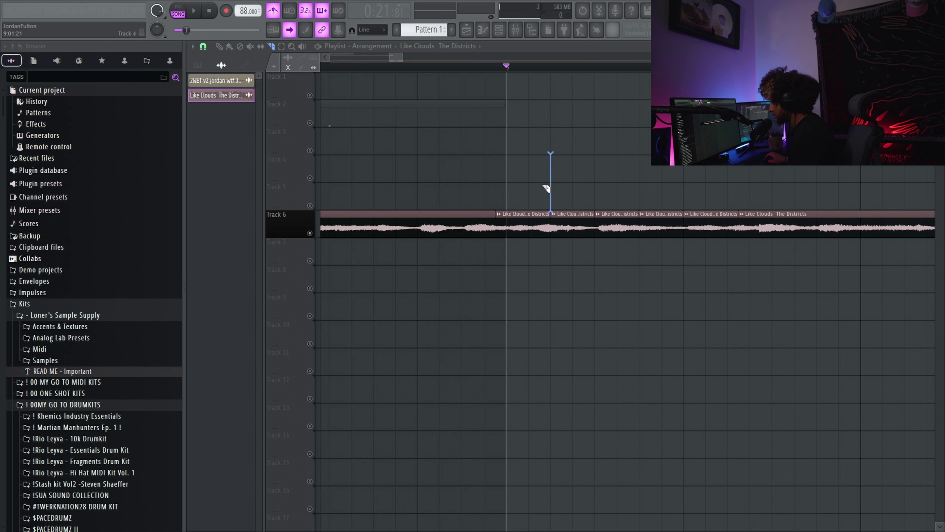
left_click_drag(546, 188, 757, 197)
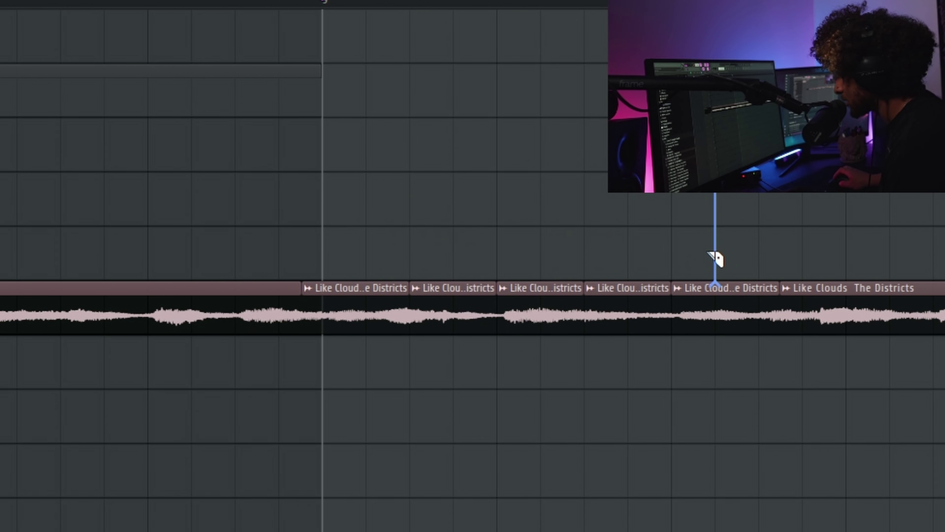
left_click_drag(815, 255, 279, 246)
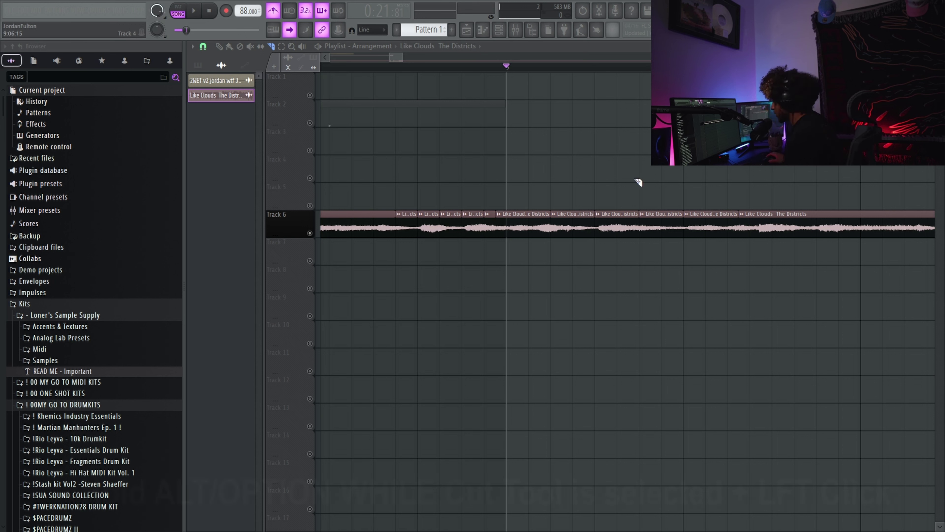
Step: Cut a series of small slices across the Track 6 song clip, plus one early in the clip
left_click_drag(659, 247, 655, 250)
scroll(698, 253, "up", 5)
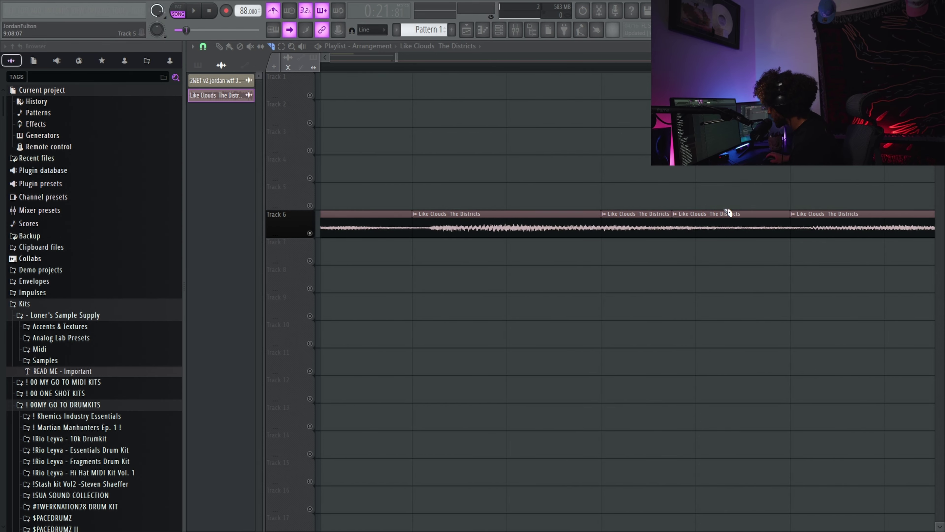
left_click_drag(720, 203, 720, 234)
left_click_drag(779, 204, 777, 253)
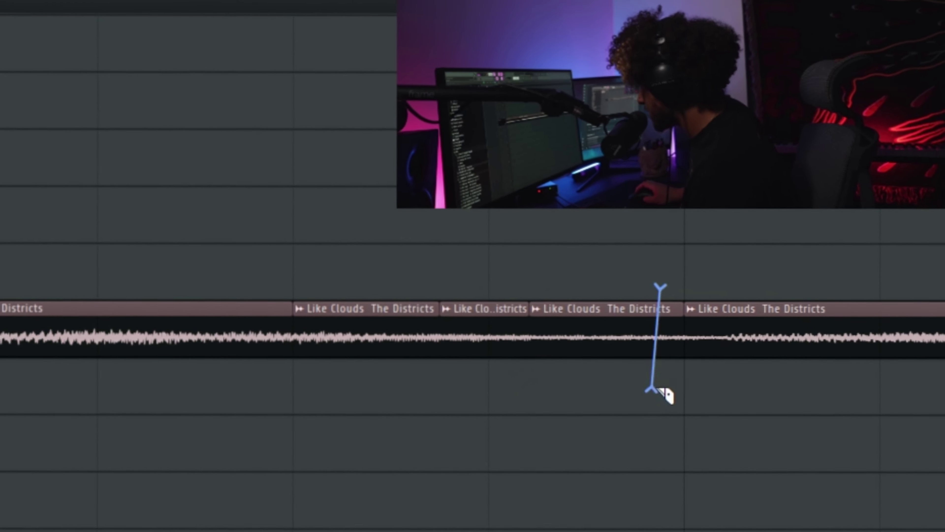
left_click_drag(652, 389, 655, 387)
left_click_drag(685, 283, 670, 354)
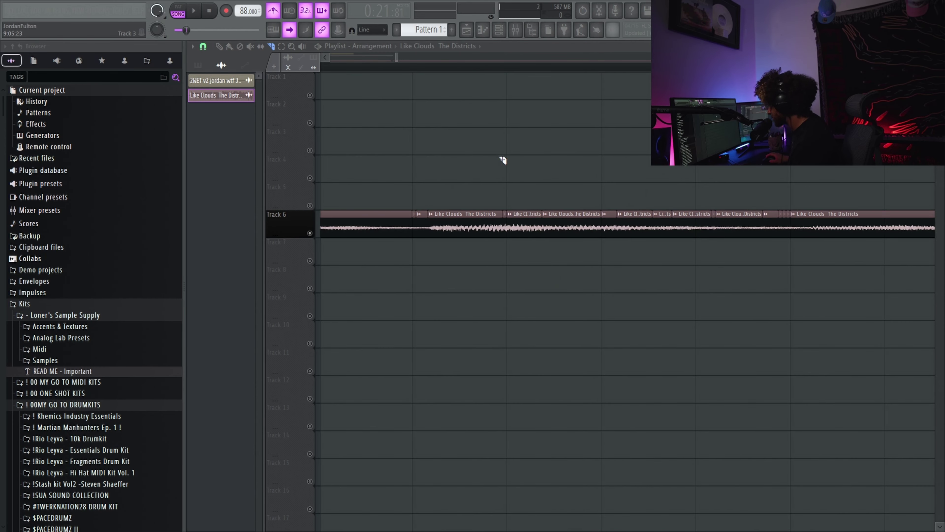
left_click_drag(472, 168, 472, 271)
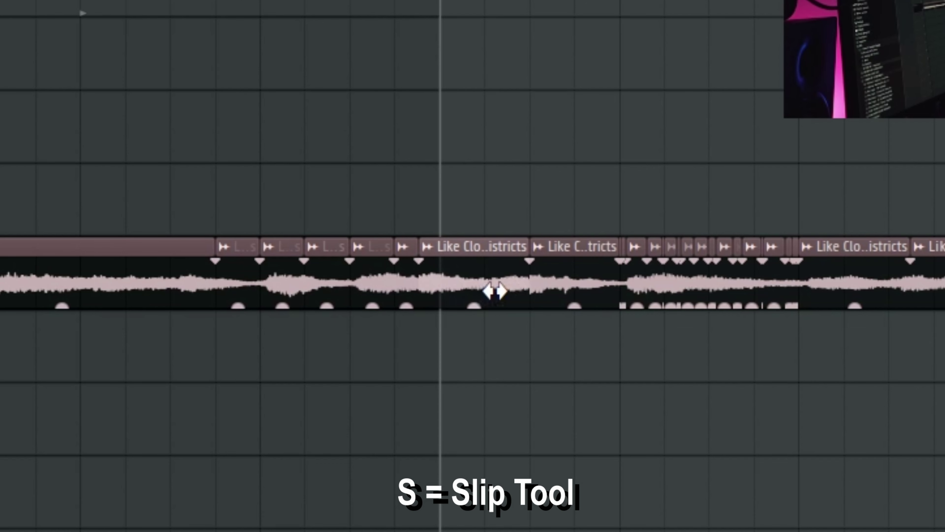
Step: Slip the audio inside one Track 6 slice later, then back earlier, and zoom out
mouse_move(541, 230)
left_mouse_down()
mouse_move(555, 230)
mouse_move(536, 231)
left_mouse_up()
left_click_drag(478, 292, 414, 308)
scroll(618, 262, "down", 6)
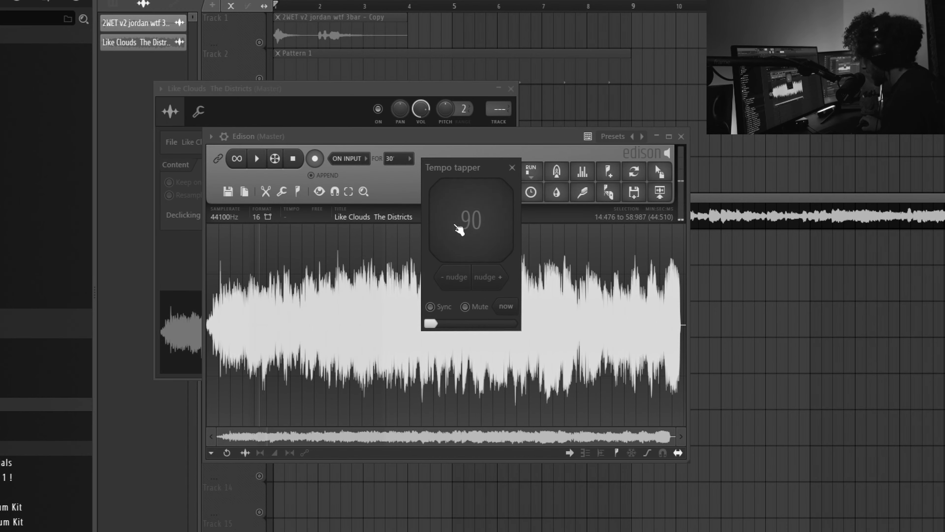
Step: Tap the tempo to 89 and move a short slice of the song clip onto the track below
left_click(460, 229)
left_click(460, 229)
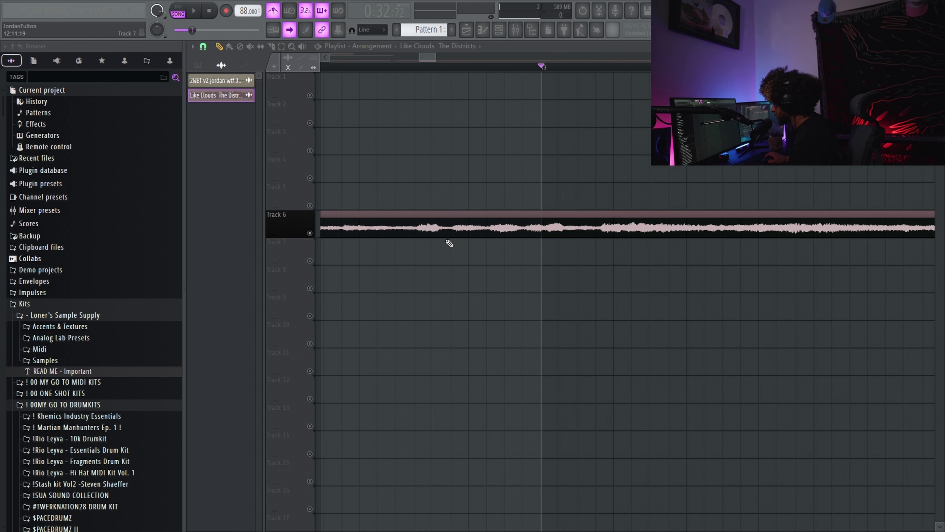
mouse_move(449, 243)
left_mouse_down()
mouse_move(414, 238)
mouse_move(449, 234)
left_mouse_up()
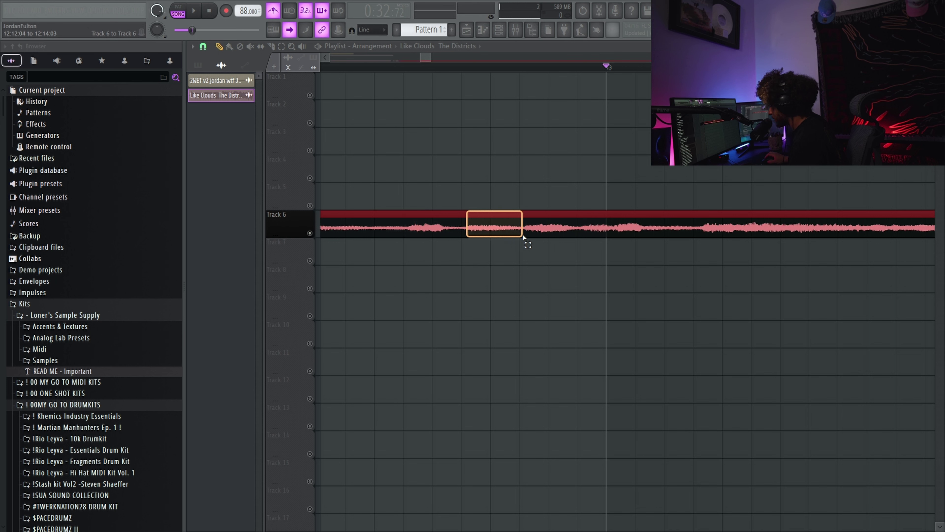
left_click_drag(525, 238, 567, 255)
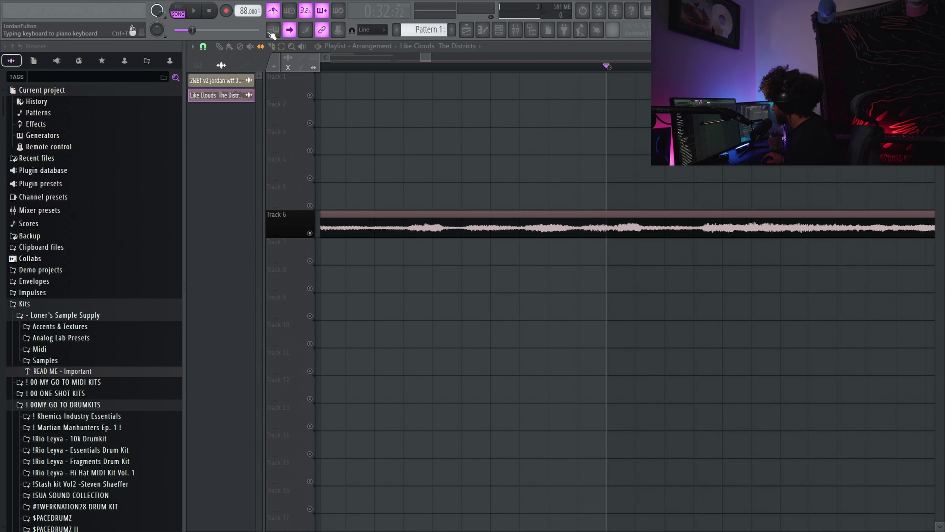
Step: Play the arrangement to hear the slices and return the view to the song start
key("space")
scroll(489, 287, "up", 2)
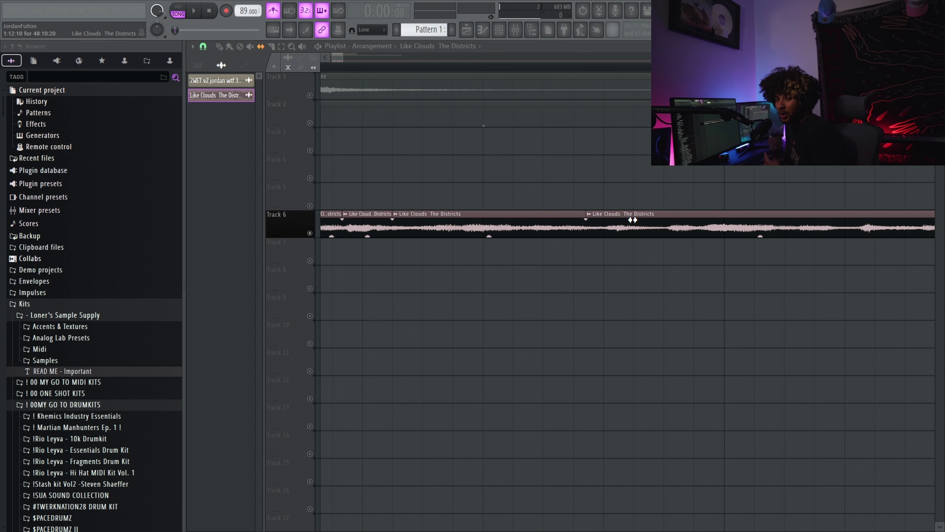
scroll(633, 219, "left", 3)
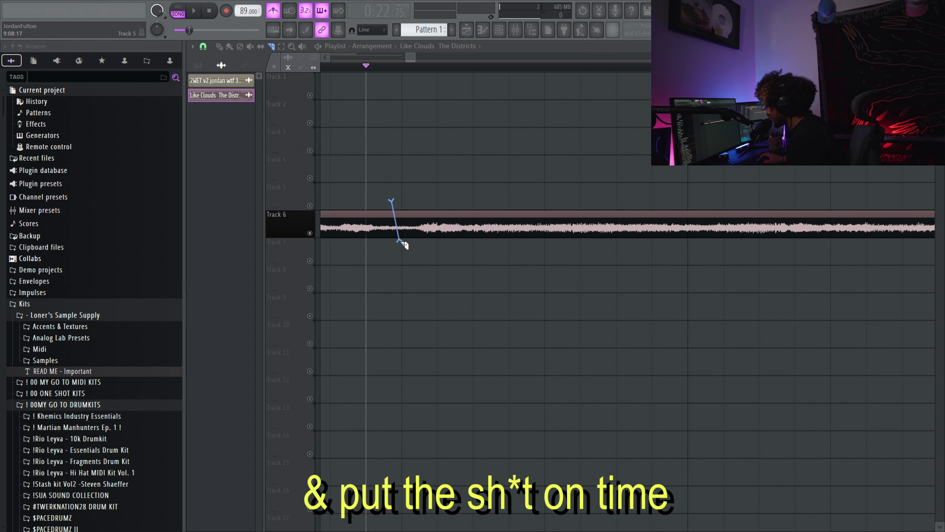
Step: Undo the stray slice and slip the song's audio slightly earlier inside the Track 6 clip
left_click_drag(406, 248, 402, 257)
key("ctrl+z")
key("s")
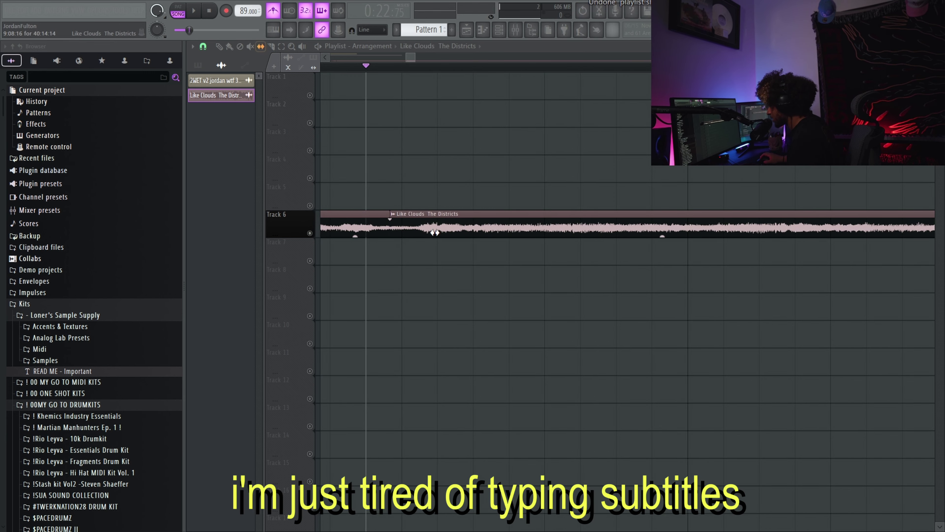
left_click_drag(445, 229, 431, 229)
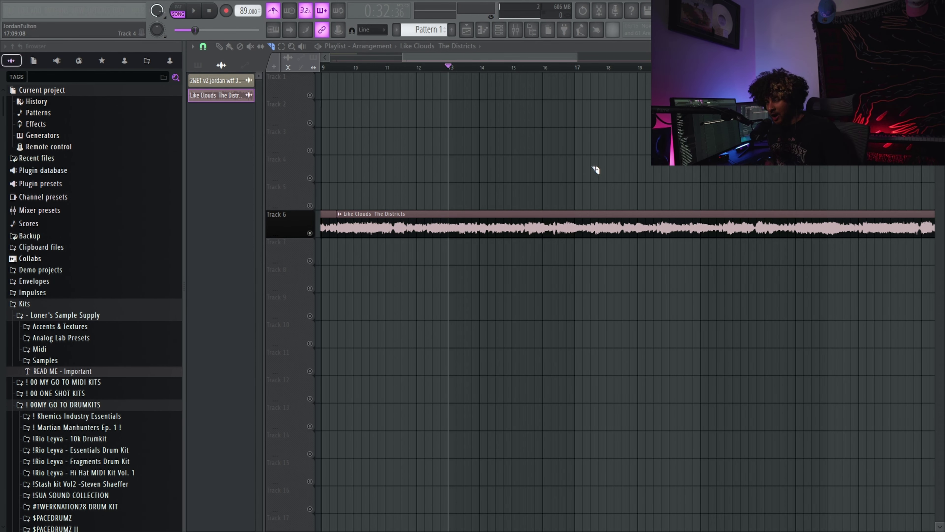
Step: Trim and move pieces of the clip, then undo back to the full-length Like Clouds clip
left_click(514, 227)
left_click(484, 227)
key("Delete")
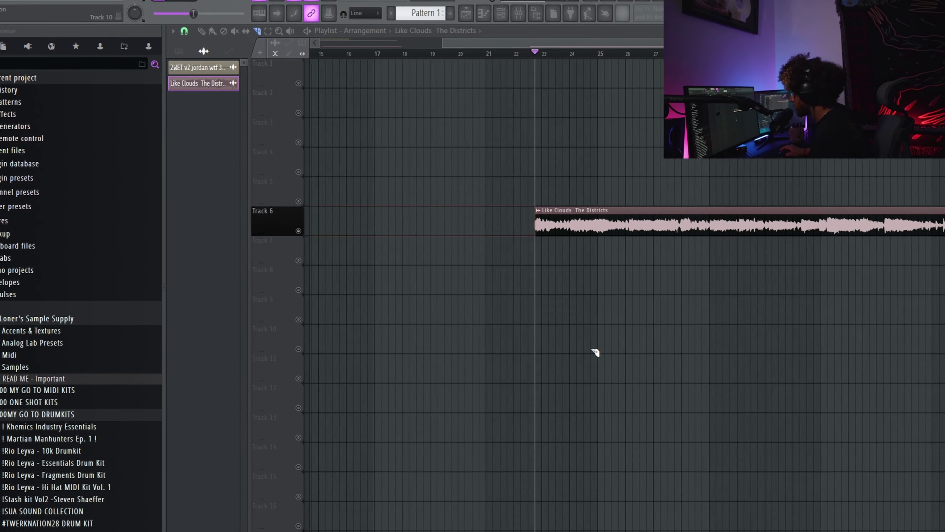
scroll(596, 350, "down", 3)
left_click(354, 224)
key("Delete")
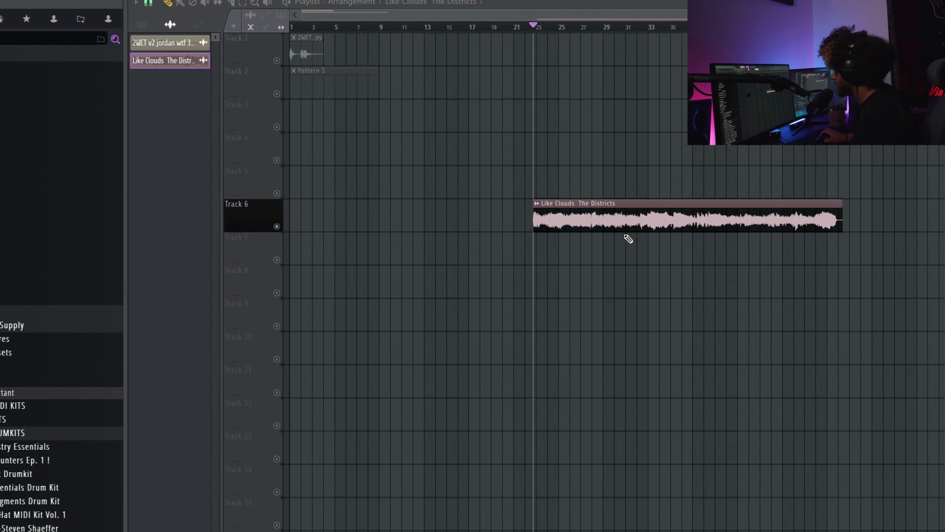
left_click_drag(614, 225, 387, 249)
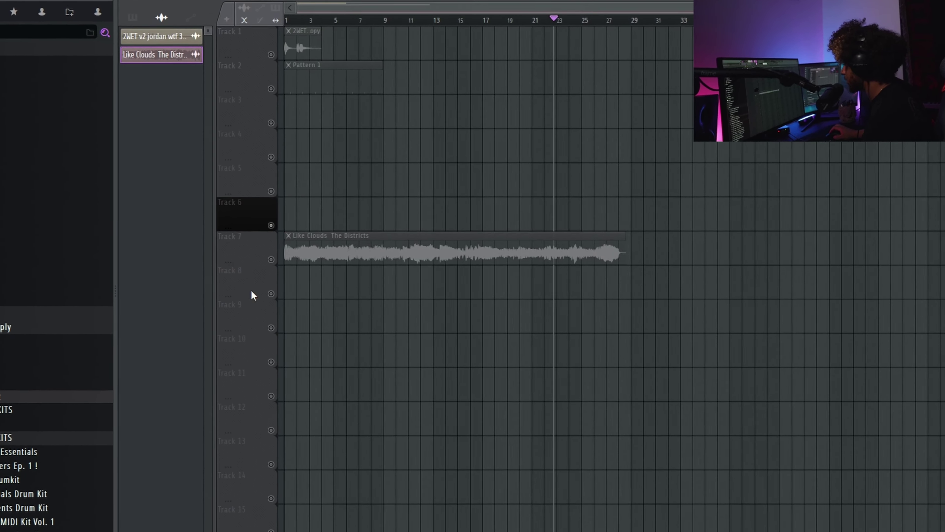
key("ctrl+z")
key("ctrl+z")
key("ctrl+z")
key("ctrl+z")
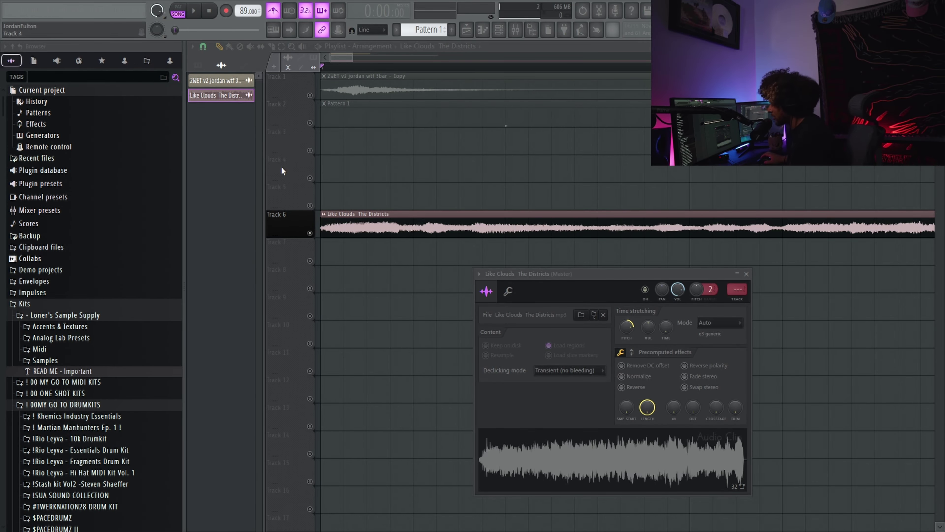
key("Escape")
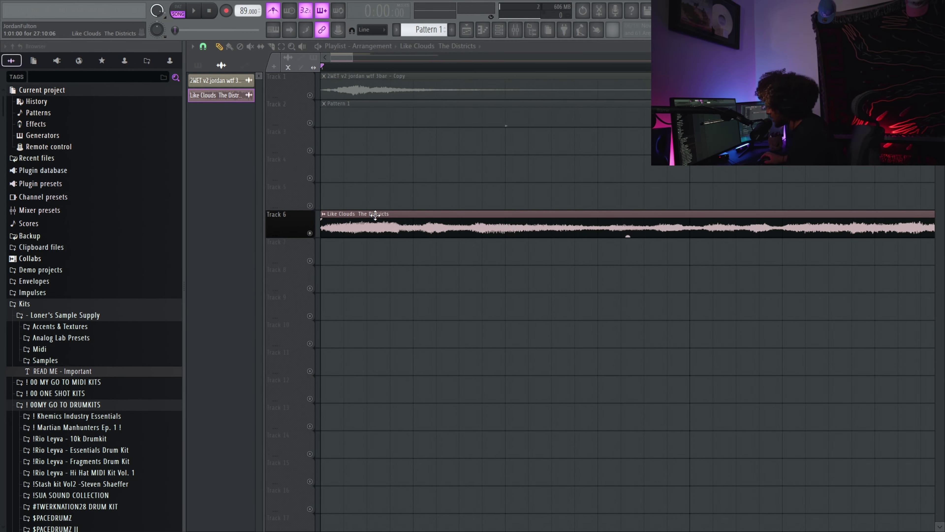
left_click_drag(374, 254, 374, 254)
key("ctrl+z")
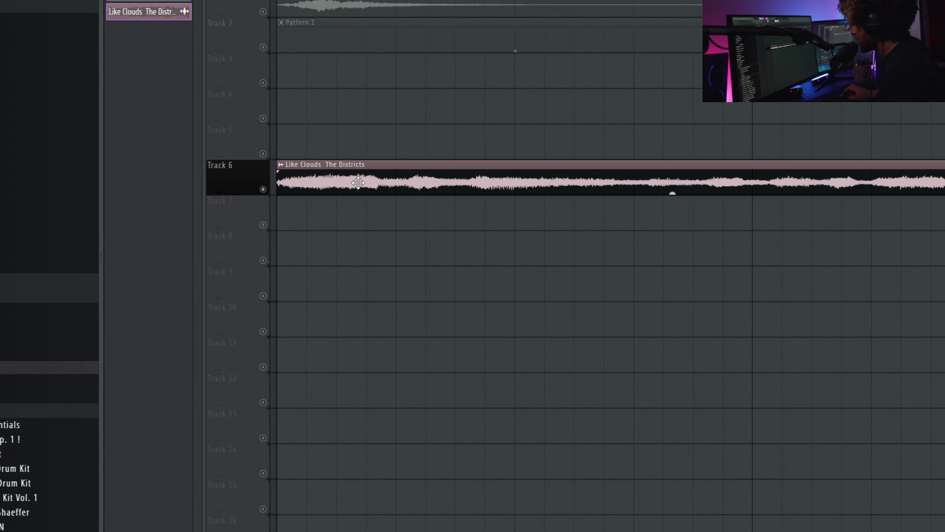
Step: Set the Like Clouds declicking mode to Smooth (bleeding) and add a short fade-in to the clip
double_click(633, 232)
left_click(561, 370)
left_click(581, 362)
left_click(580, 360)
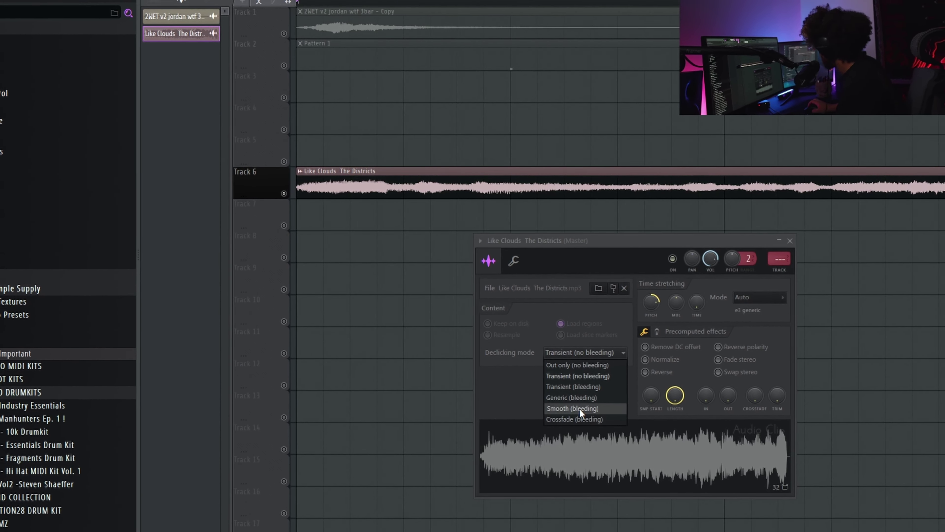
left_click(580, 409)
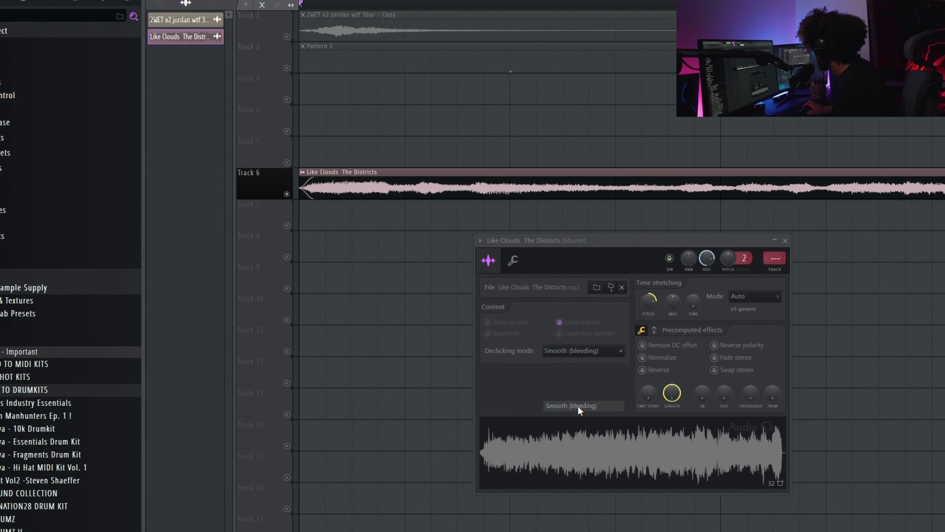
left_click(289, 198)
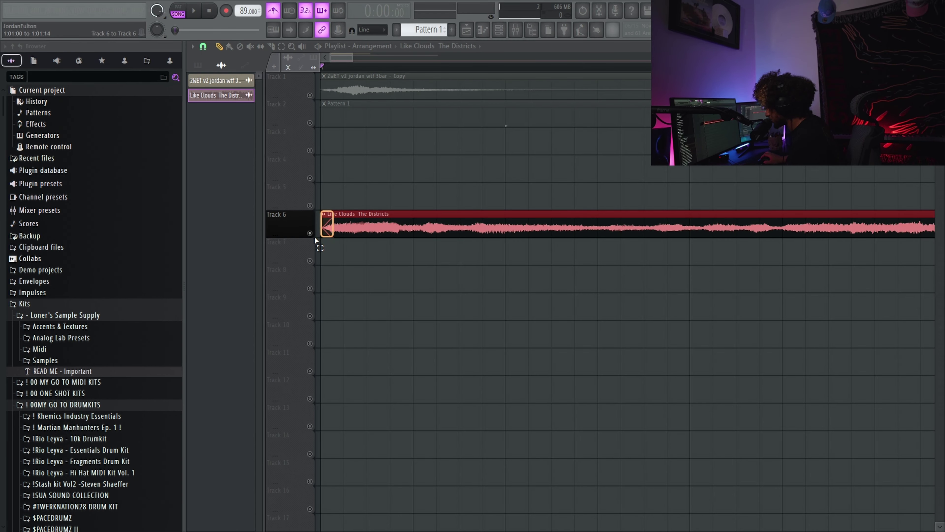
mouse_move(324, 220)
left_mouse_down()
mouse_move(422, 218)
mouse_move(359, 225)
mouse_move(404, 221)
left_mouse_up()
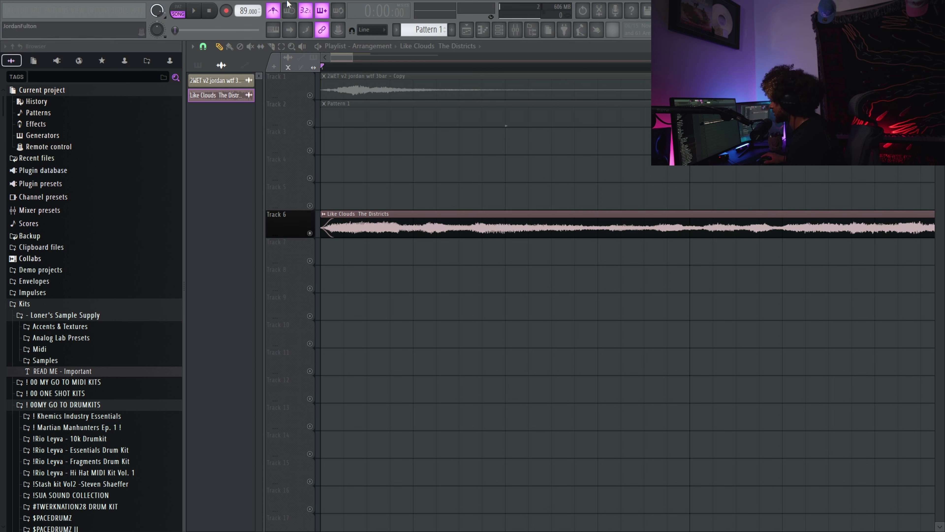
Step: Check the metronome sound choices and play the sample once to hear its beat
right_click(279, 14)
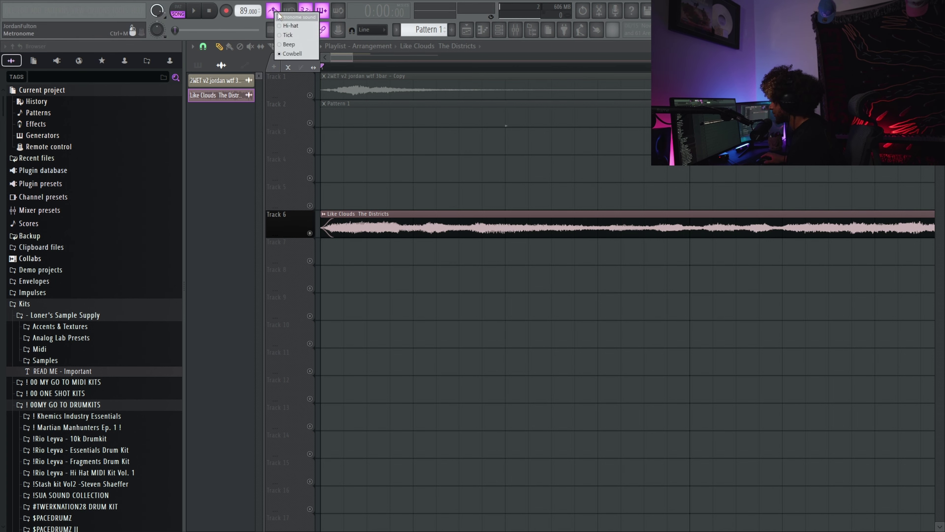
left_click(298, 35)
key("space")
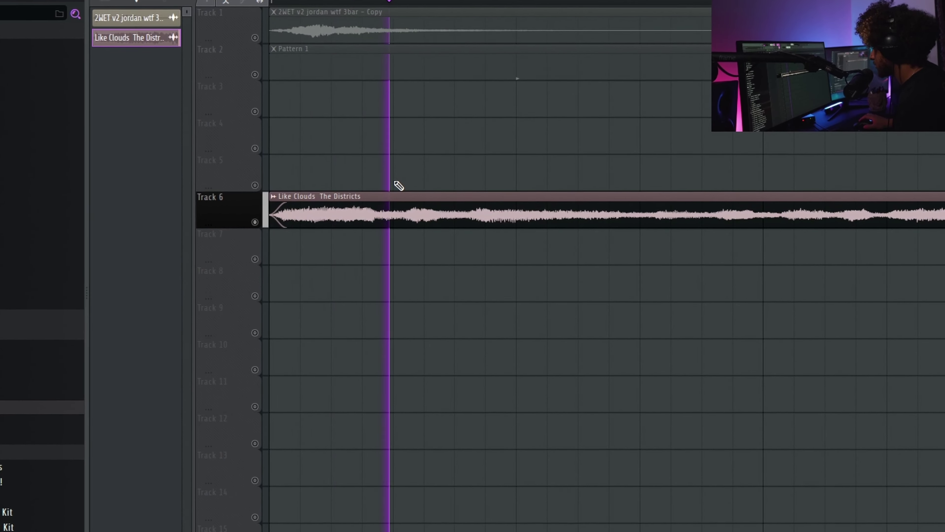
key("space")
Step: Split the Track 6 clip into opening beat chops, nudging the second piece's audio earlier
left_click_drag(414, 212, 505, 242)
left_click_drag(407, 212, 415, 262)
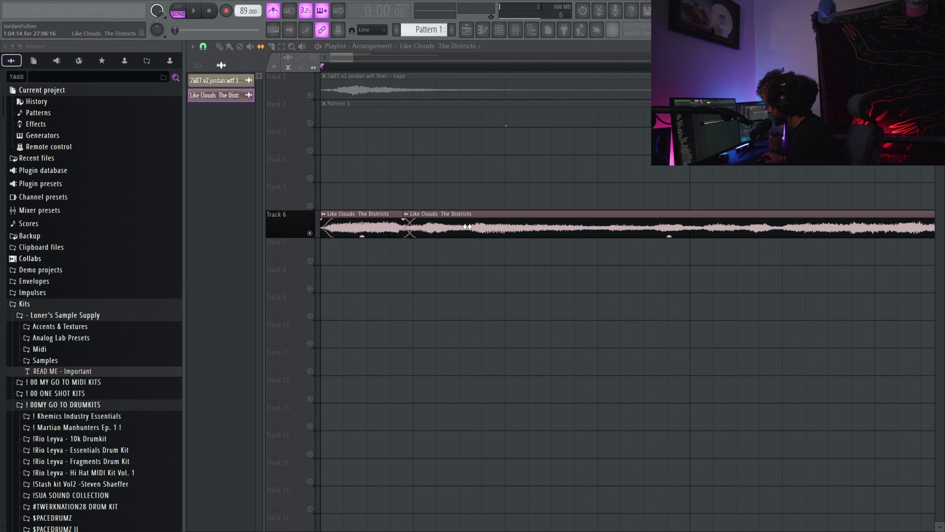
left_click_drag(488, 228, 479, 228)
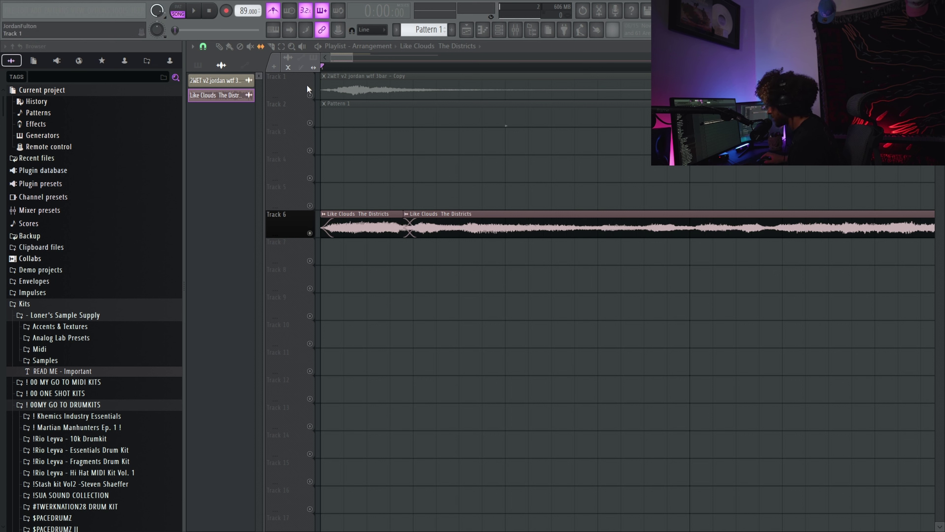
key("ctrl+k")
key("ctrl+k")
key("space")
scroll(647, 189, "down", 2)
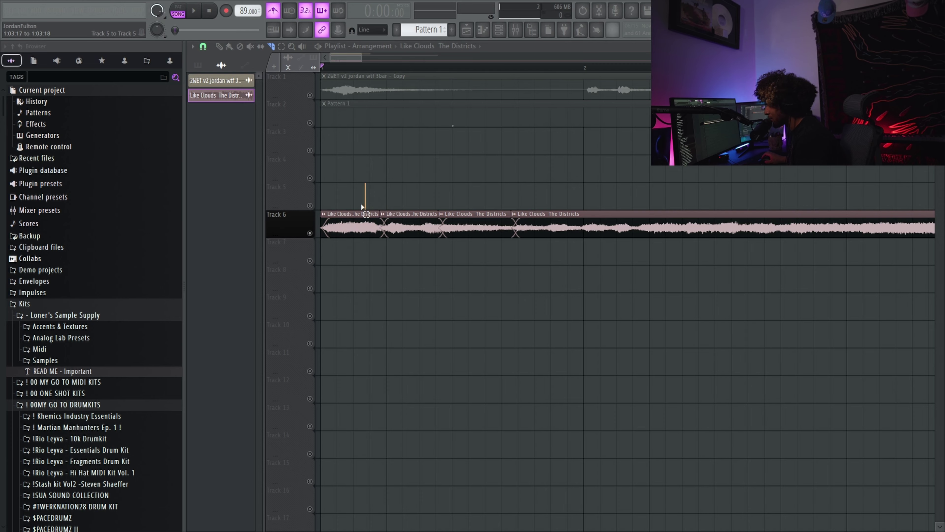
Step: Audition the Track 6 chops, undoing the last slice and a trial clip move
left_click(368, 228)
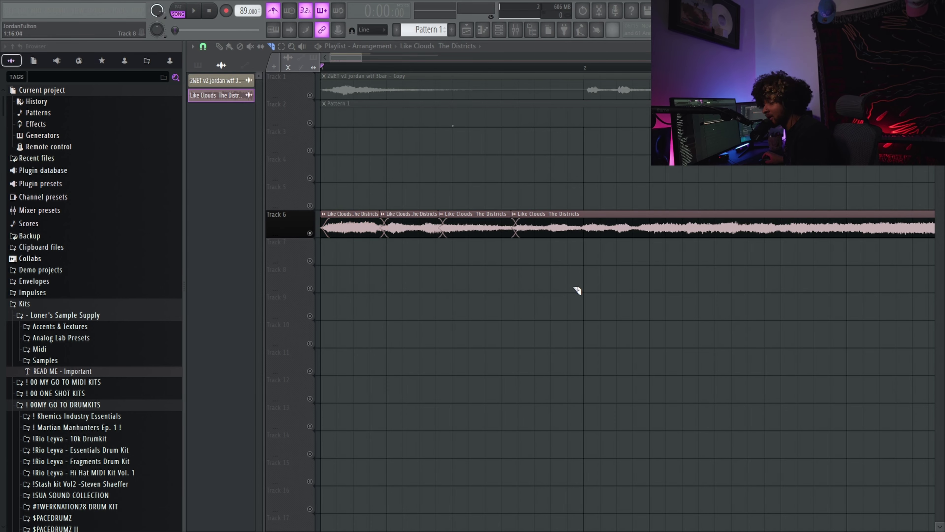
scroll(388, 192, "up", 3)
scroll(312, 295, "up", 2)
scroll(313, 295, "down", 3)
key("space")
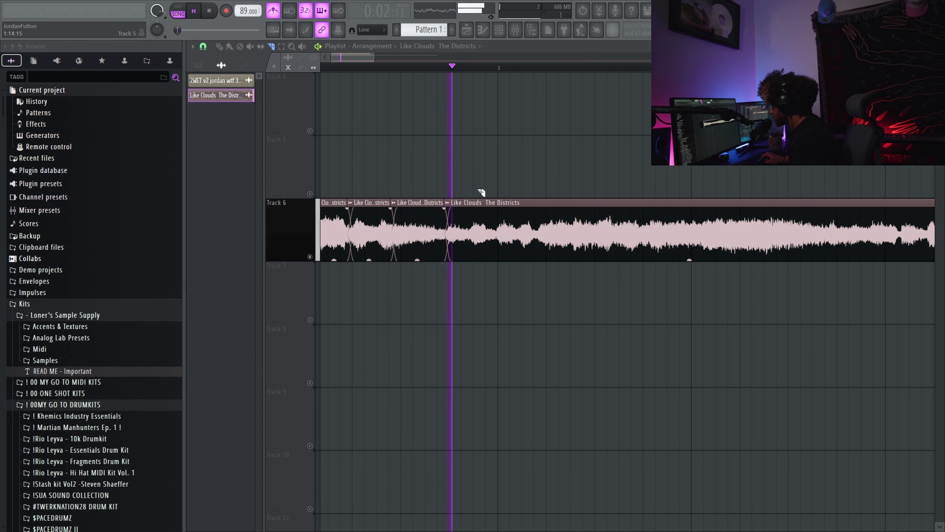
scroll(531, 221, "up", 2)
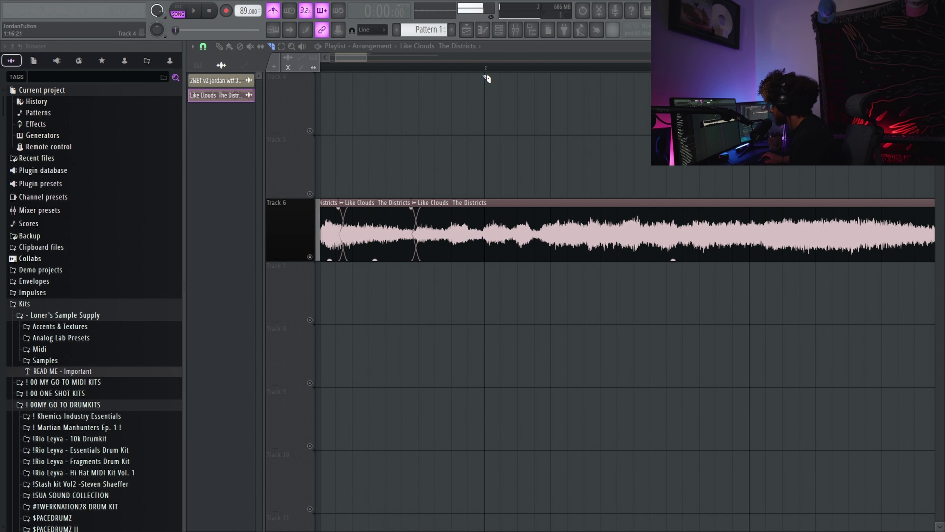
key("ctrl+z")
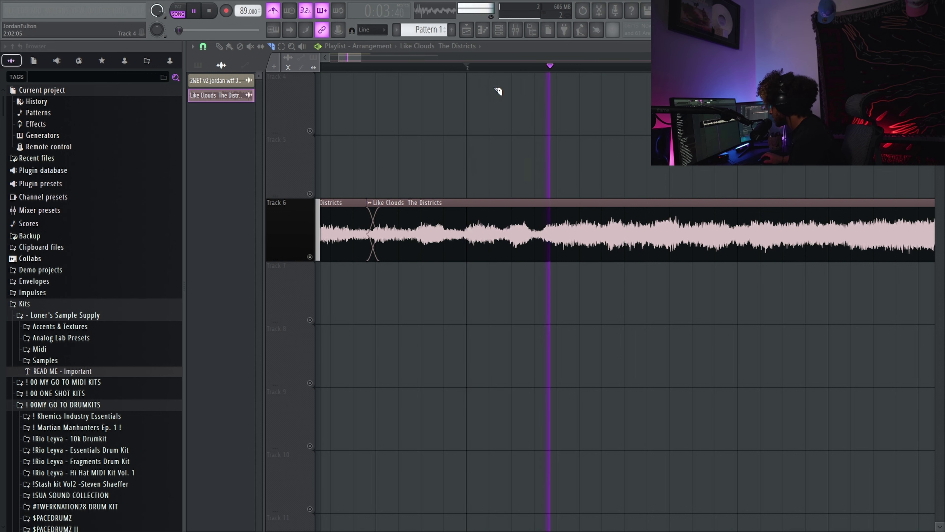
key("space")
left_click_drag(551, 239, 579, 233)
key("ctrl+z")
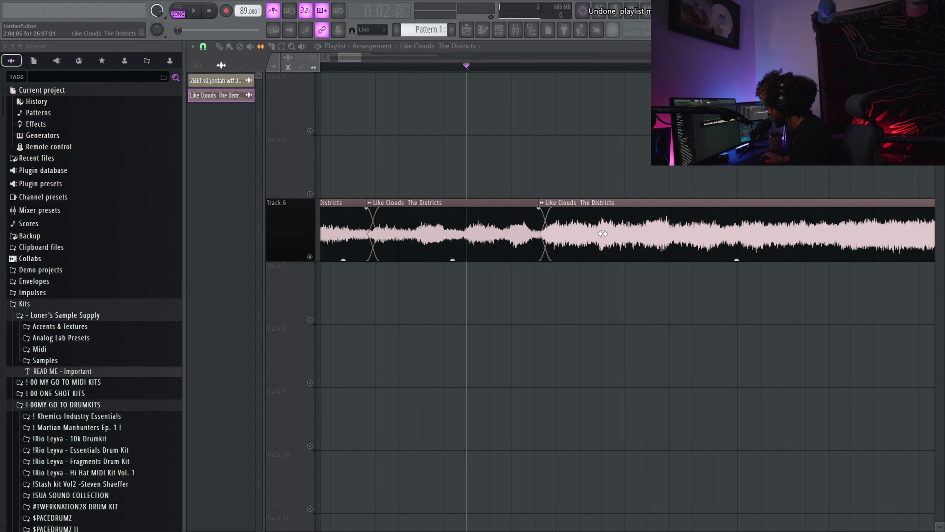
key("space")
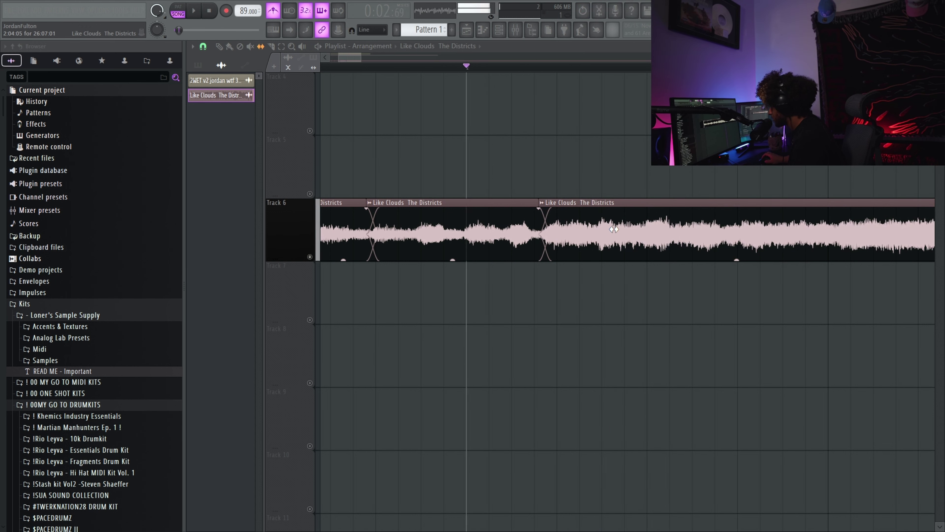
key("space")
Step: Cut the Track 6 clip at the next beat and play the chops back to check them
key("space")
key("space")
key("c")
left_click_drag(633, 195, 653, 269)
key("space")
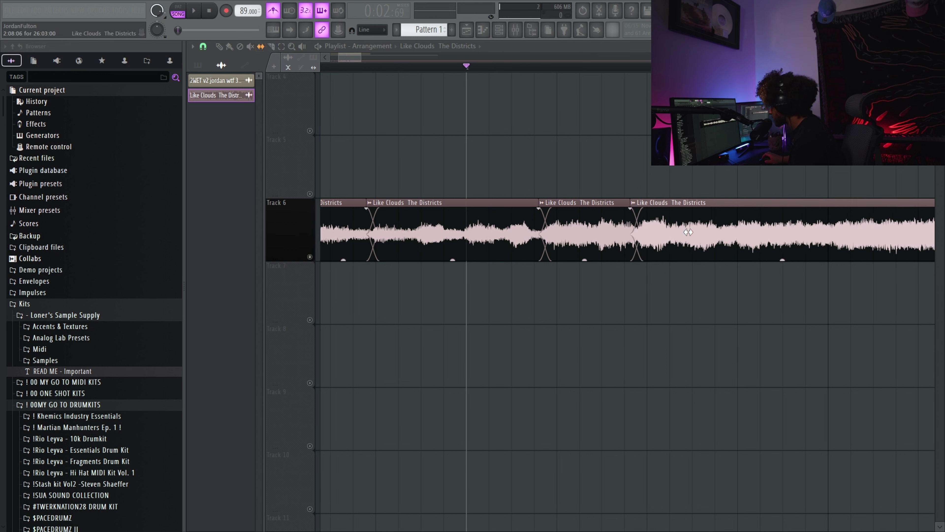
key("space")
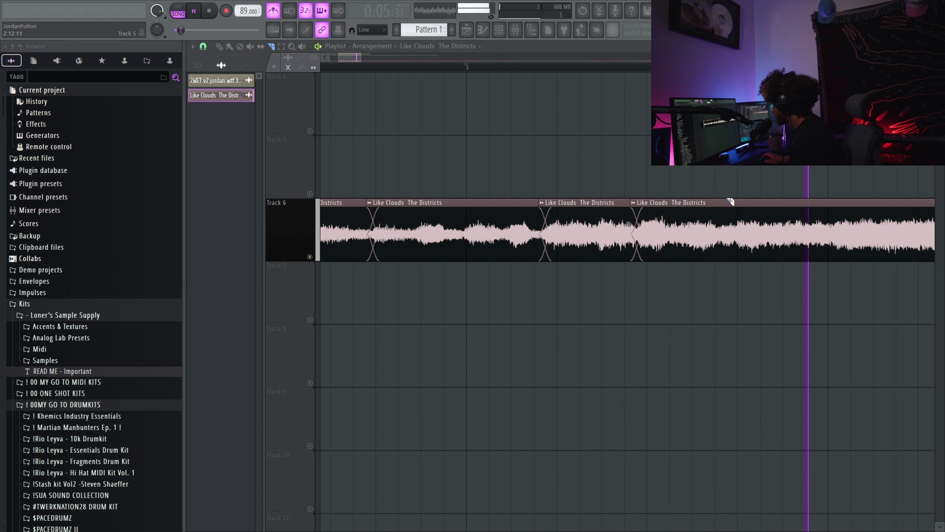
key("e")
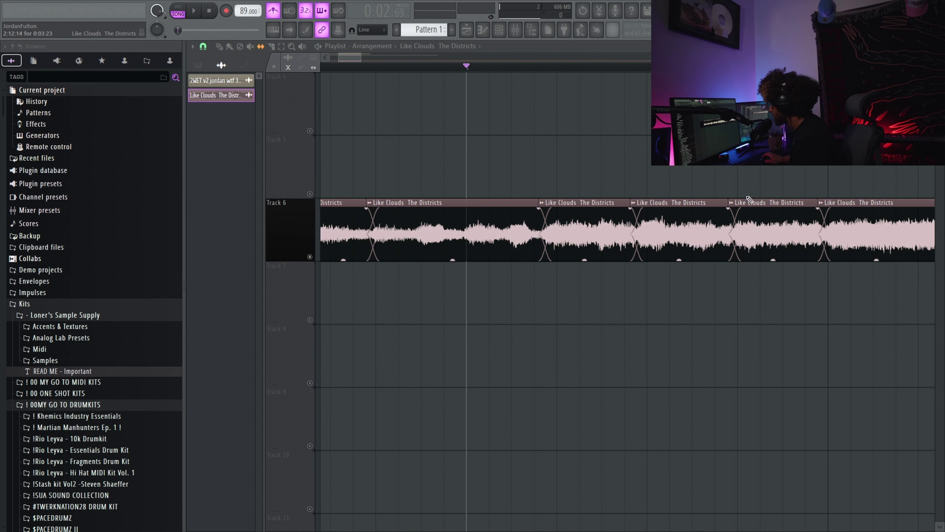
key("space")
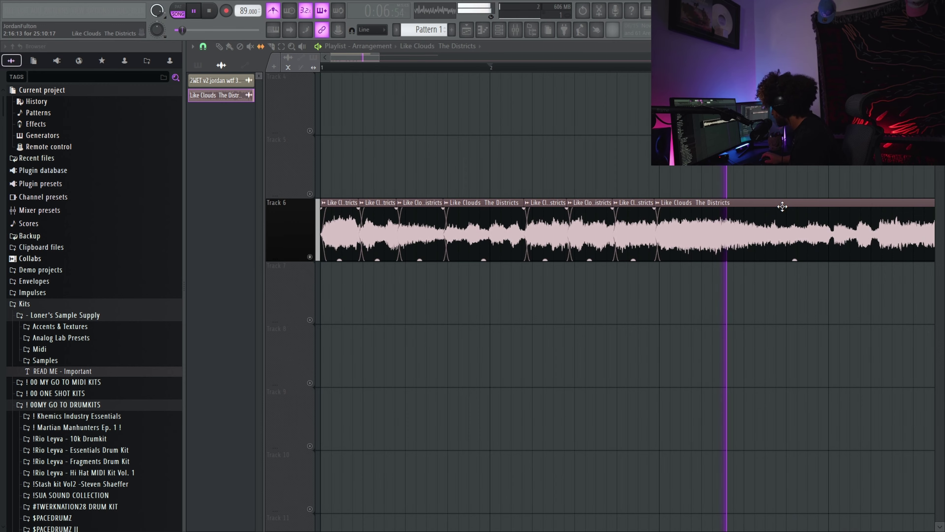
key("space")
Step: Move the last chop section to Track 5, unmute it, extend its start and realign its audio
left_click(220, 47)
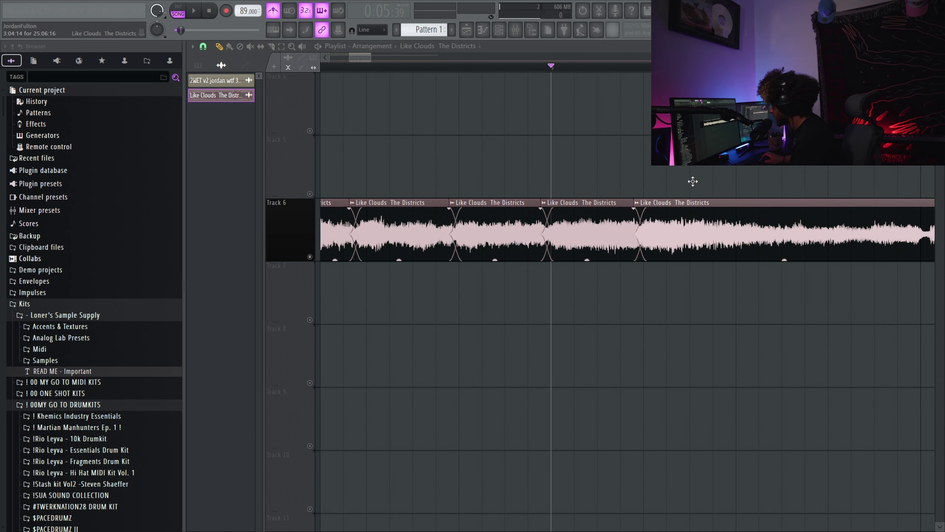
left_click_drag(693, 182, 693, 169)
left_click(309, 193)
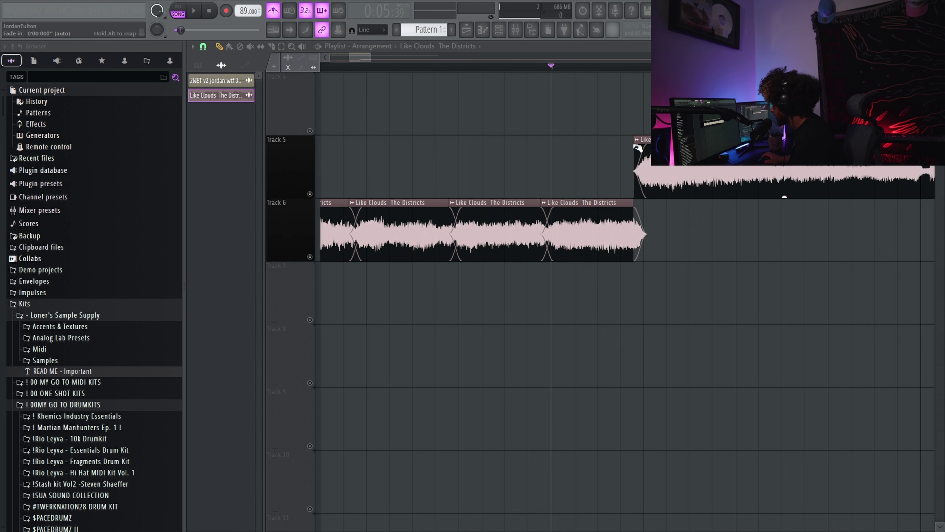
left_click_drag(638, 148, 611, 141)
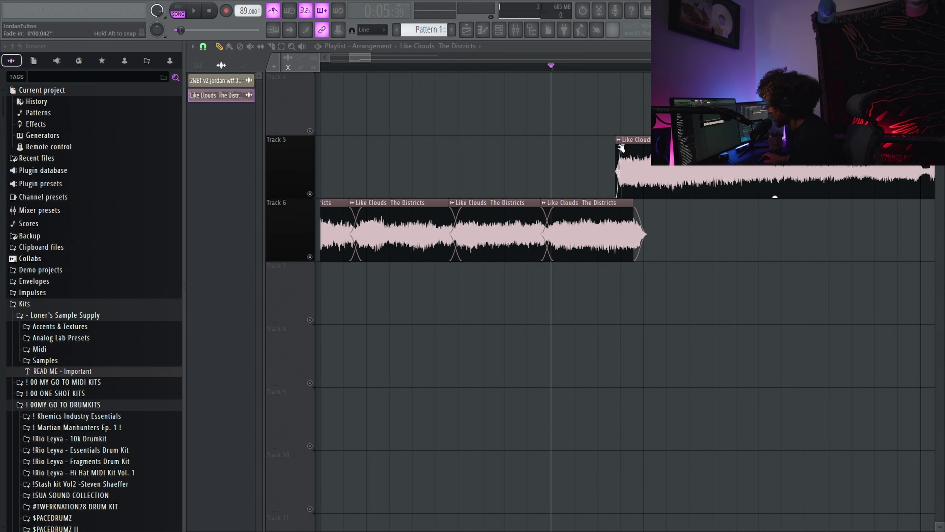
mouse_move(615, 141)
left_mouse_down()
mouse_move(549, 142)
mouse_move(599, 142)
left_mouse_up()
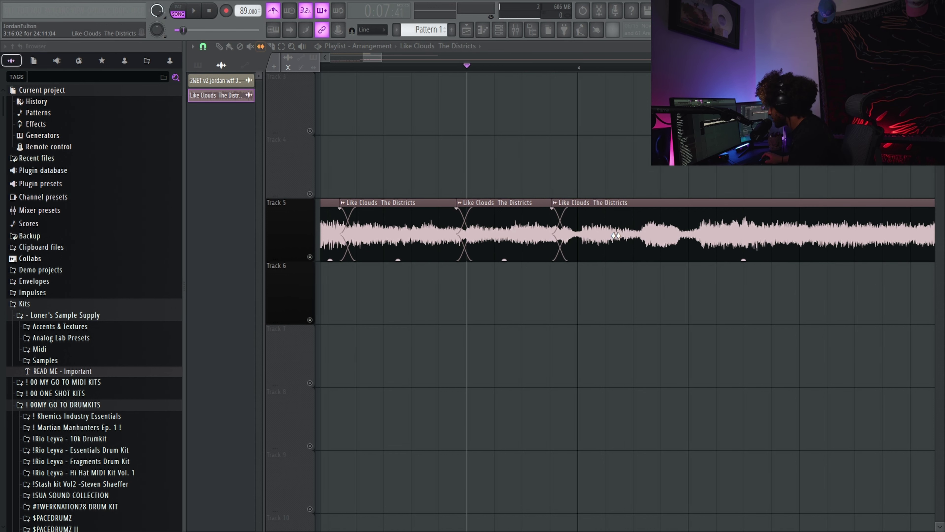
scroll(595, 224, "right", 2)
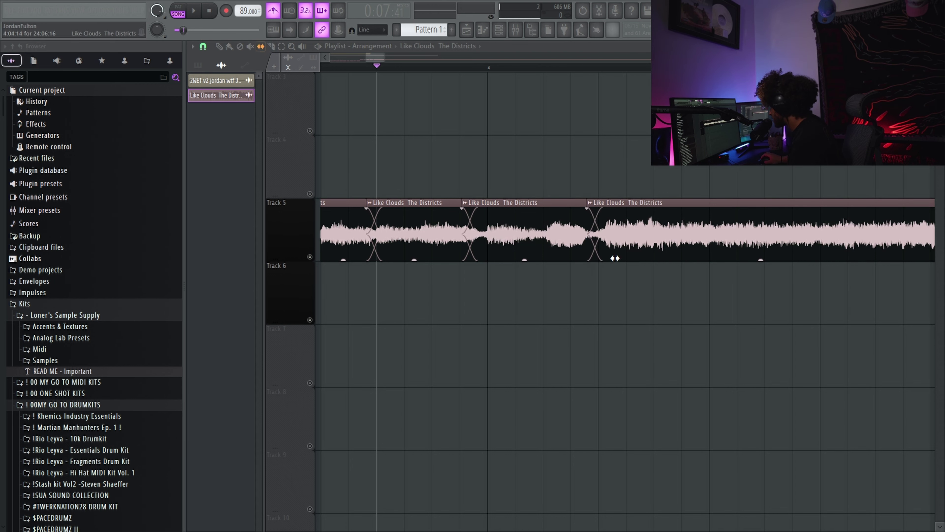
left_click_drag(618, 255, 663, 240)
key("space")
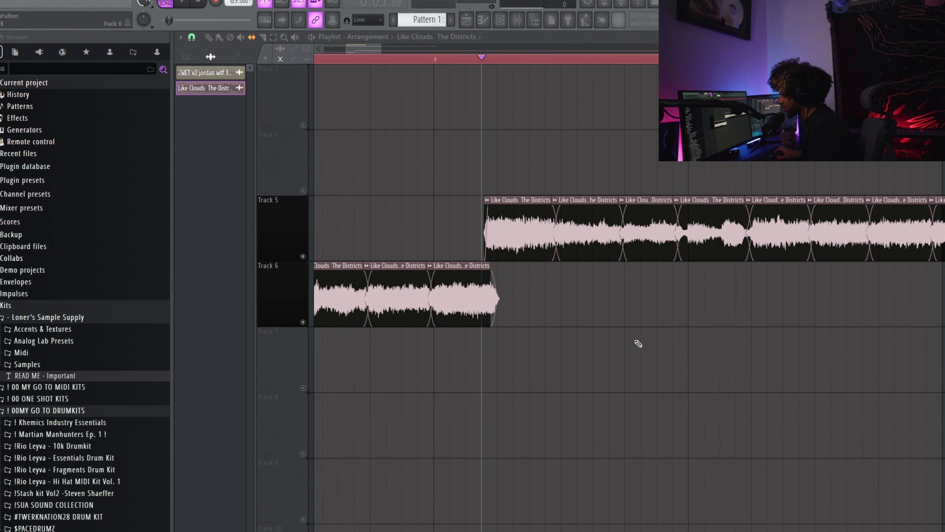
Step: Select the chops on Tracks 5 and 6
scroll(521, 398, "down", 5)
scroll(521, 398, "down", 2)
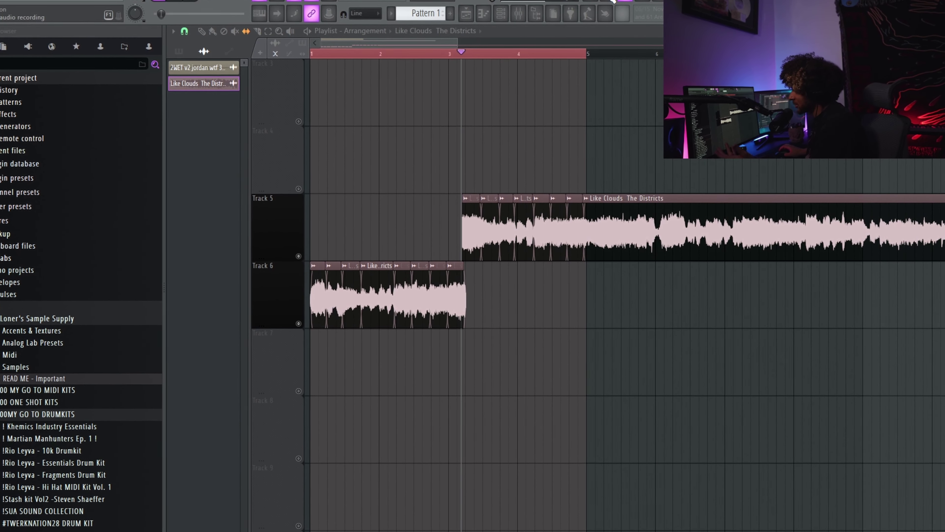
left_click_drag(306, 123, 570, 328)
Step: Mark a time selection on the playlist ruler covering the chops up to bar 9
scroll(487, 326, "down", 4)
left_click_drag(422, 42, 637, 38)
scroll(637, 38, "down", 3)
scroll(637, 44, "right", 5)
scroll(500, 38, "left", 5)
scroll(297, 89, "up", 4)
left_click_drag(294, 36, 595, 37)
Step: Render the mixer track to new audio, then close all windows to return to the Playlist
key("F9")
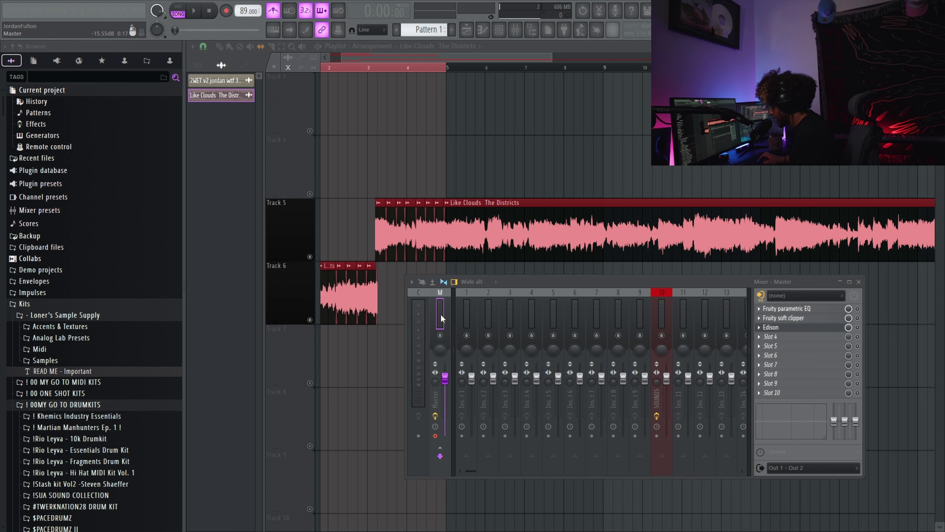
key("ctrl+alt+r")
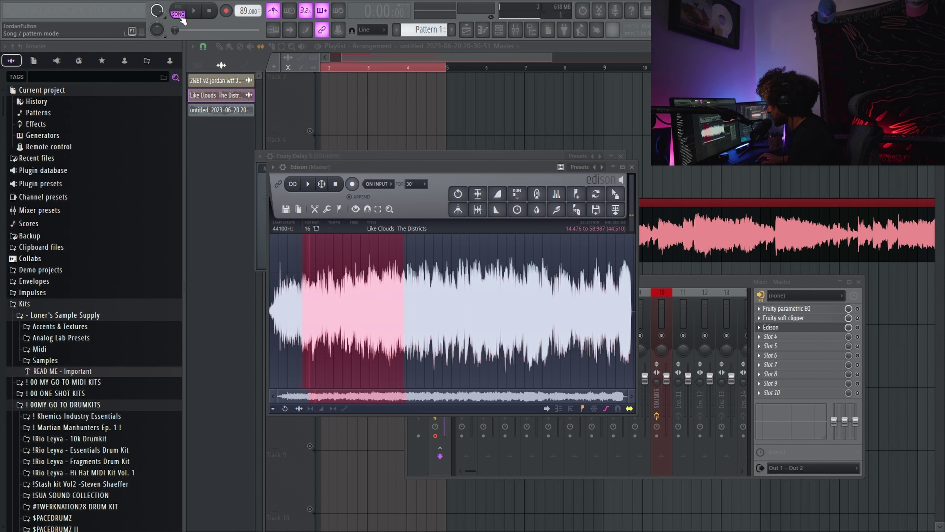
key("F12")
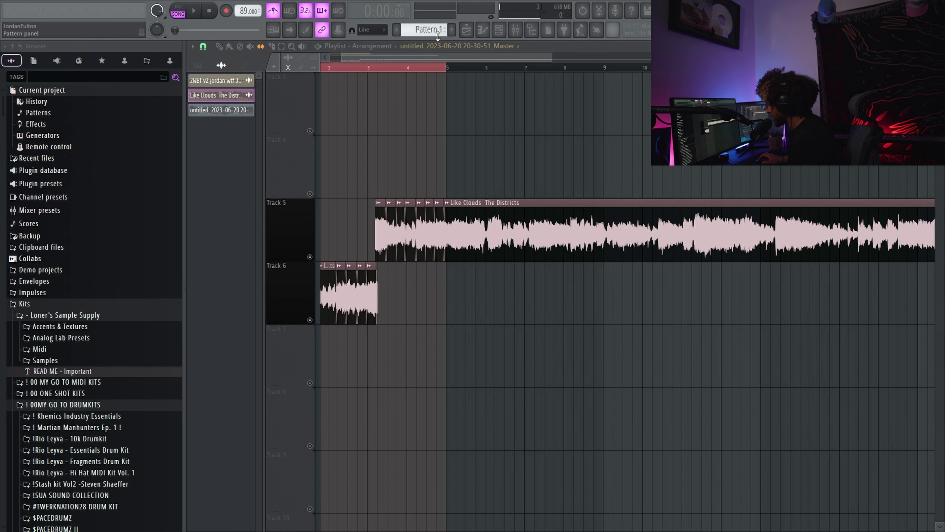
left_click(508, 36)
left_click(223, 84)
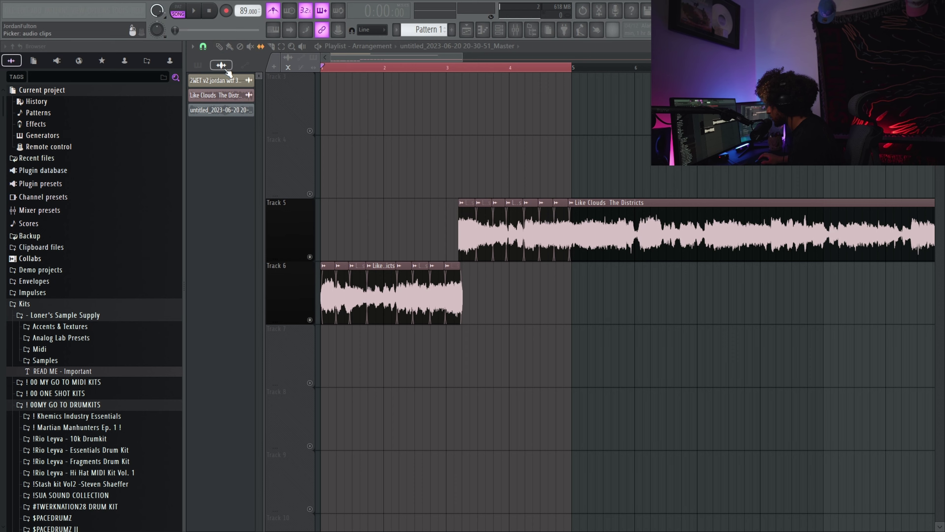
Step: Place the rendered Master audio on Track 7 at bar 1, time-stretched to 4:00:00
left_click_drag(221, 110, 238, 445)
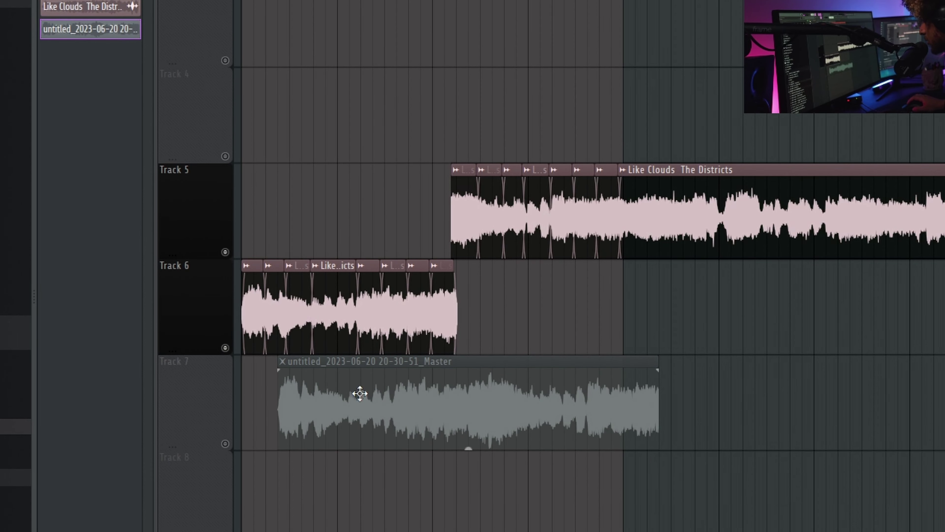
left_click(363, 413)
double_click(363, 413)
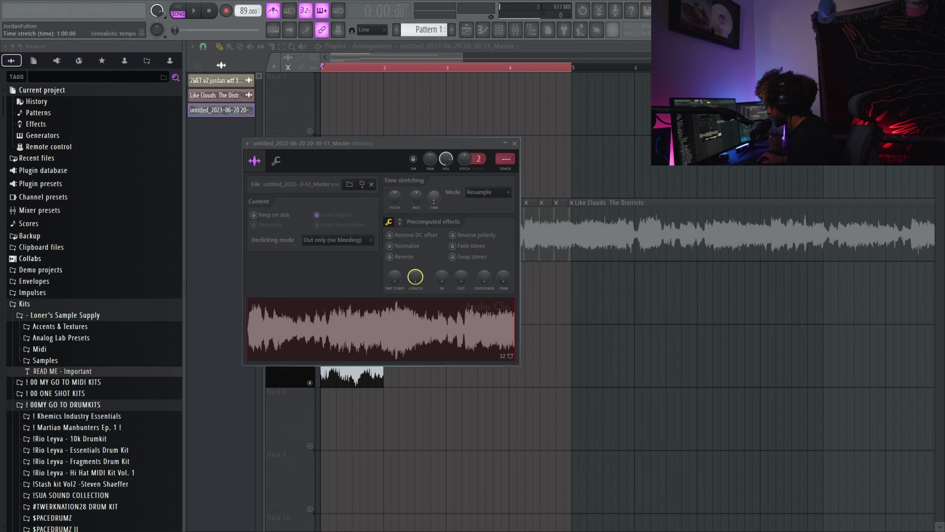
left_click_drag(434, 196, 434, 187)
key("Escape")
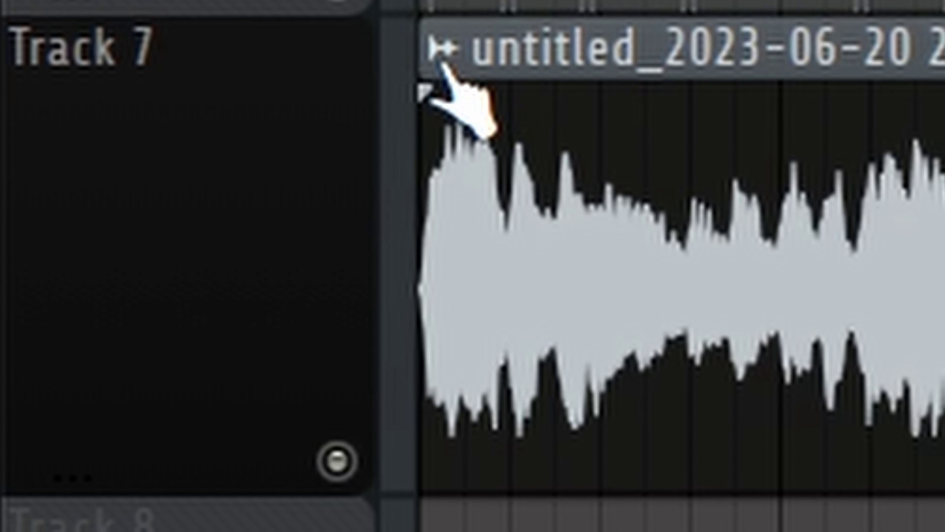
Step: Bring up the Track 7 clip's Chop > Time based options
left_click(443, 70)
key("Escape")
scroll(374, 283, "up", 3)
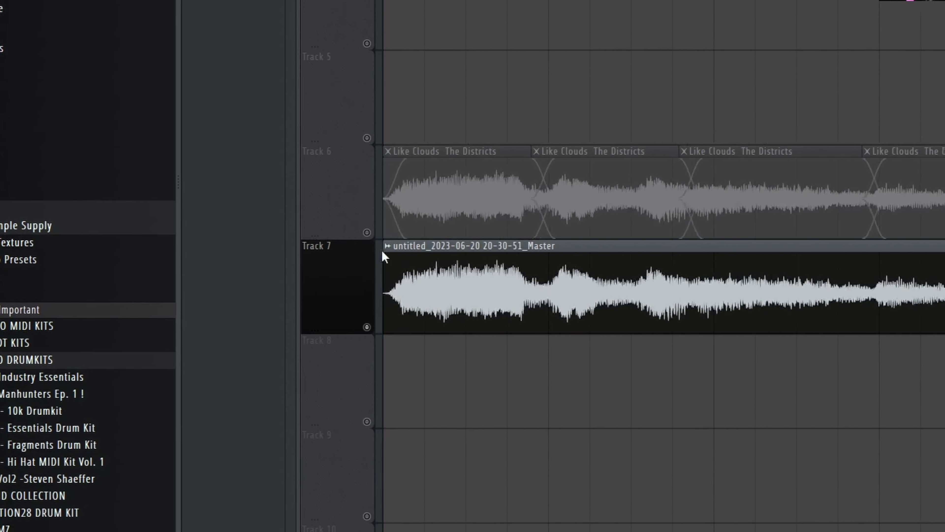
left_click(390, 246)
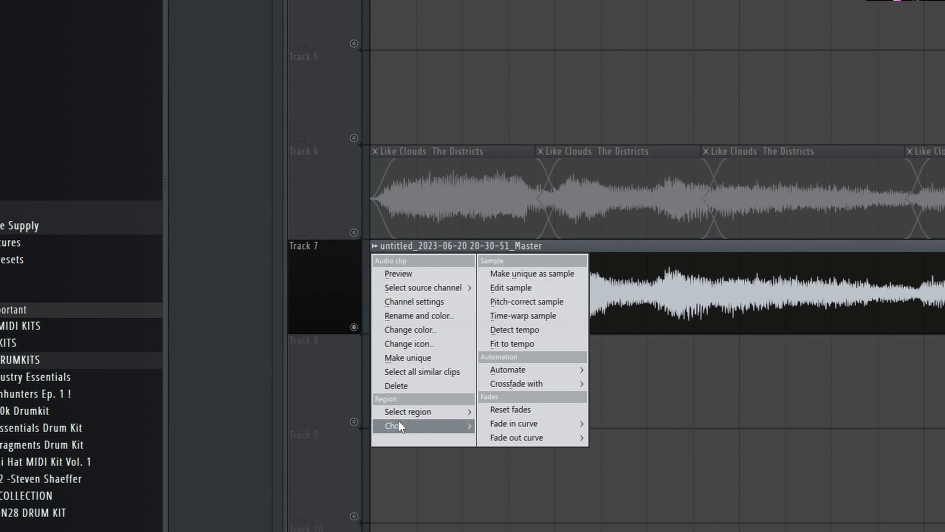
mouse_move(402, 425)
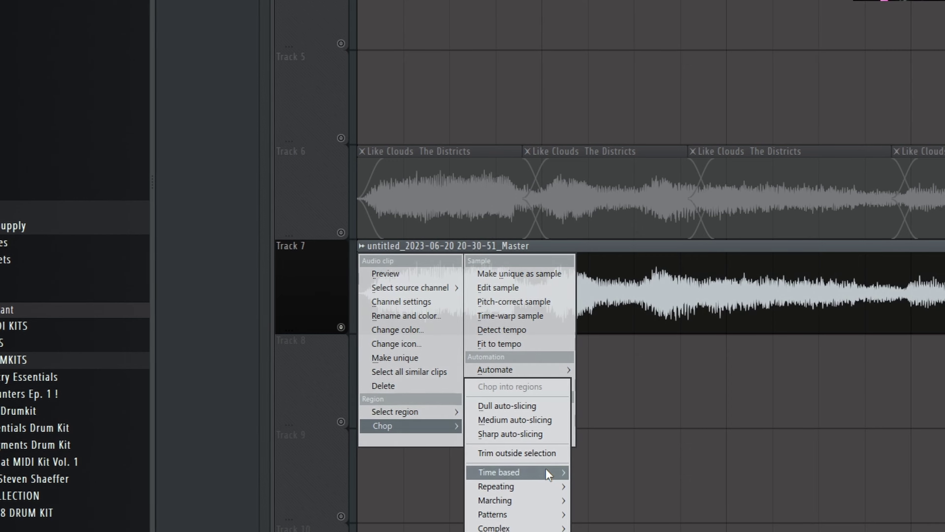
mouse_move(545, 471)
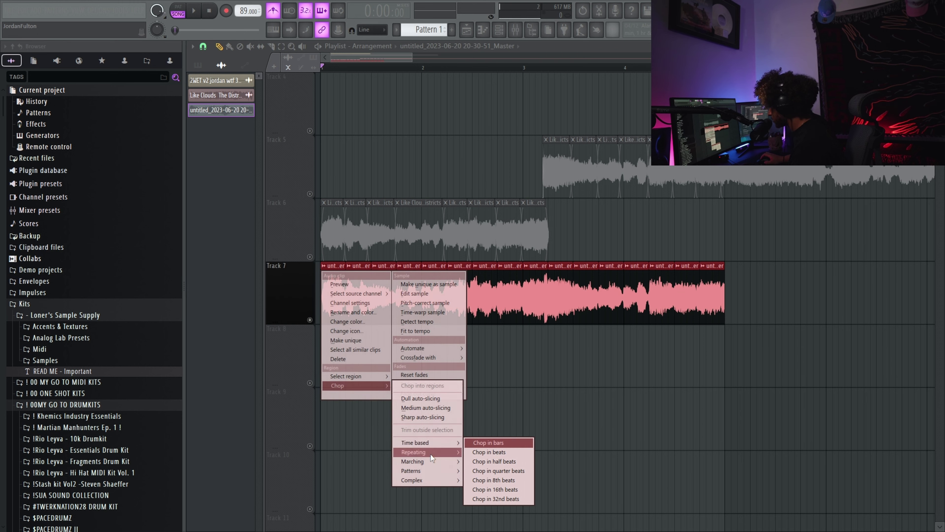
Step: Chop the rendered Track 7 clip into beat-length slices
mouse_move(442, 453)
left_click(480, 484)
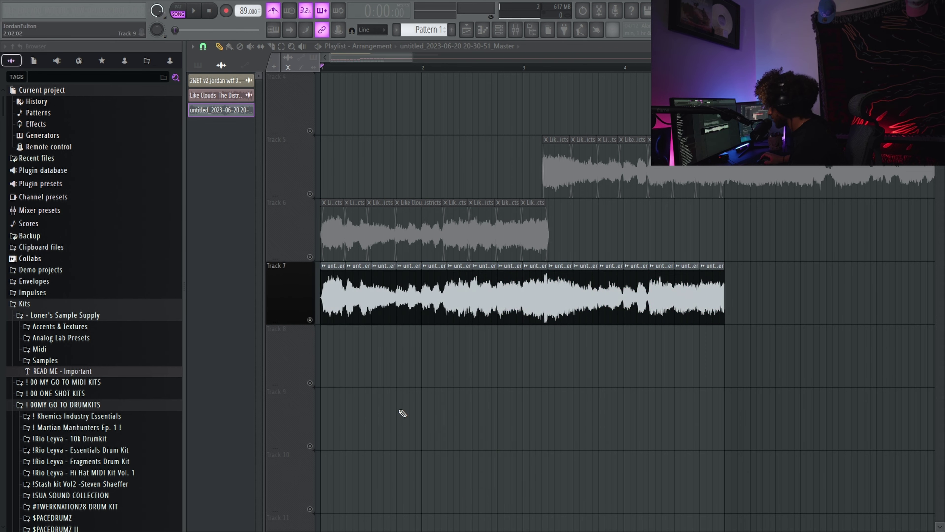
scroll(334, 297, "up", 2)
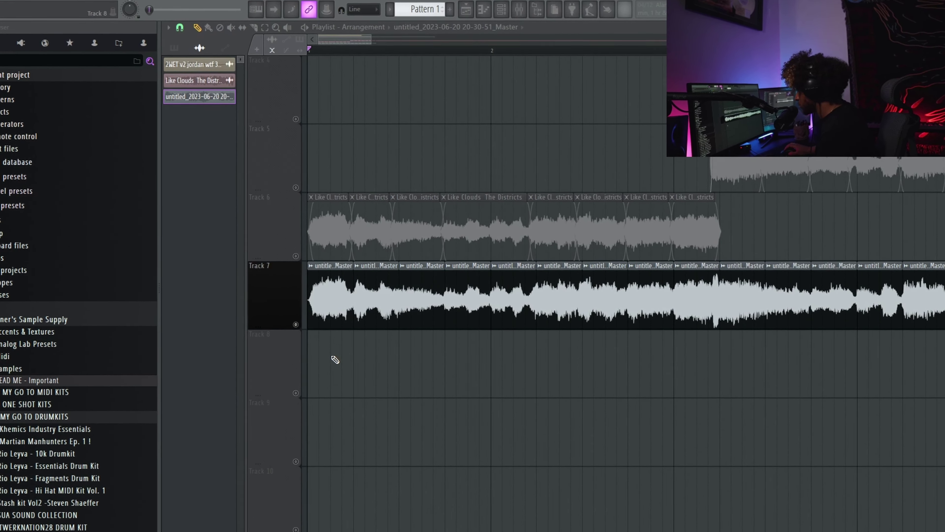
Step: Copy beat slices down to Track 8 and paint them into a new sequence
left_click_drag(329, 323, 434, 395)
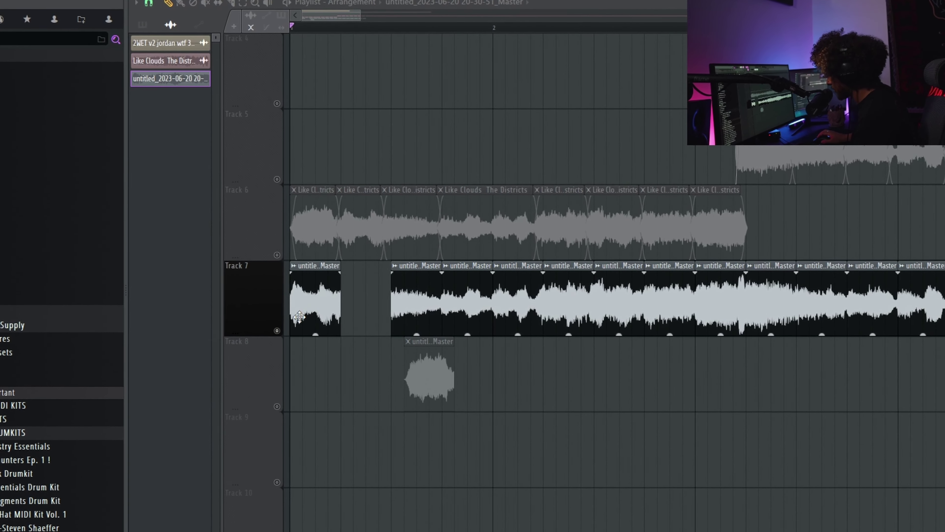
key("ctrl+z")
left_click_drag(324, 301, 327, 376)
left_click(347, 395)
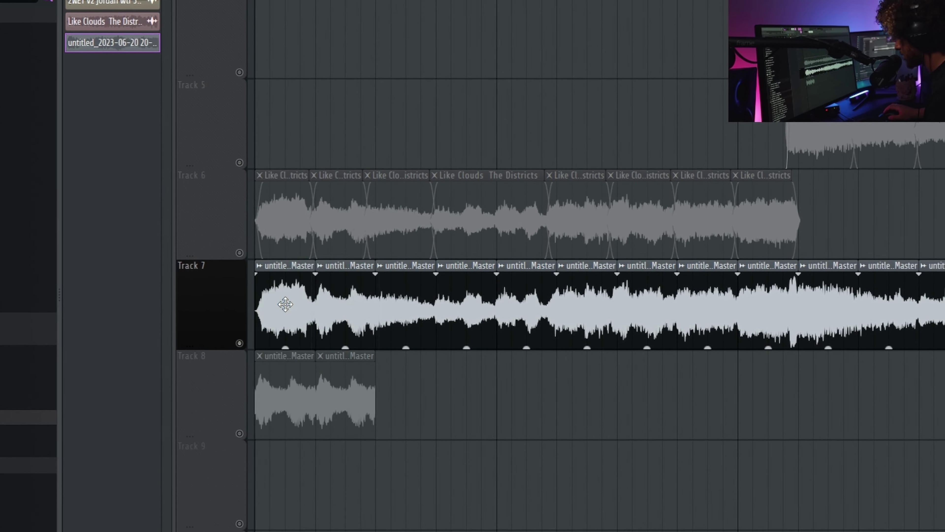
left_click(405, 404)
left_click(465, 428)
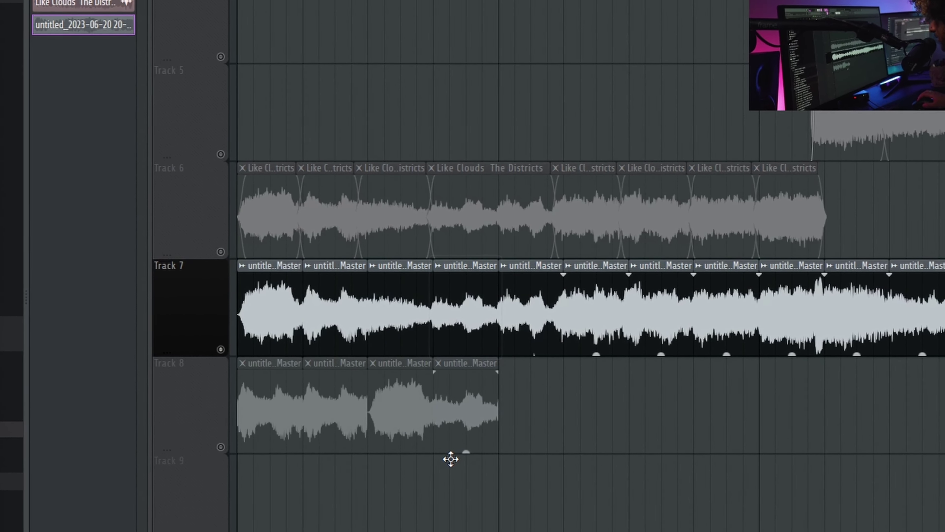
left_click(532, 313)
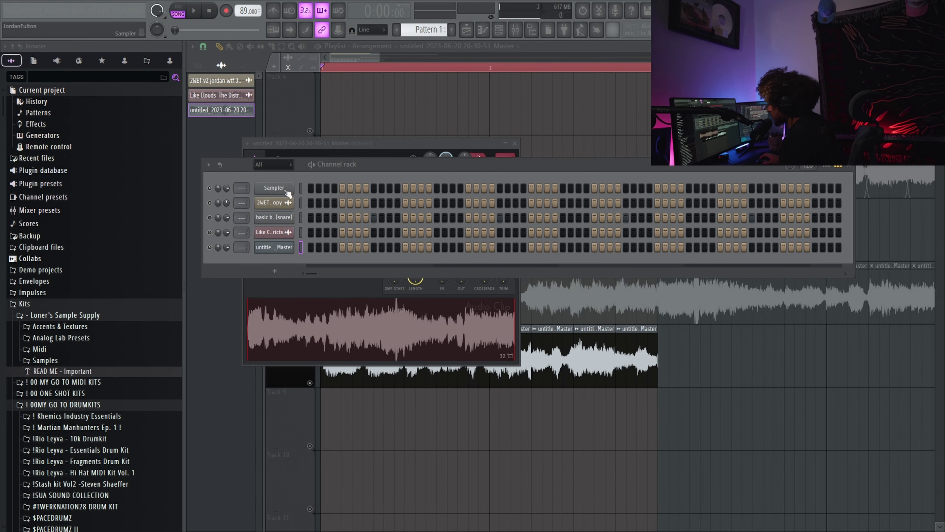
Step: Add a Slicex channel to the Channel rack and bring up the rendered clip's sample settings
left_click(275, 271)
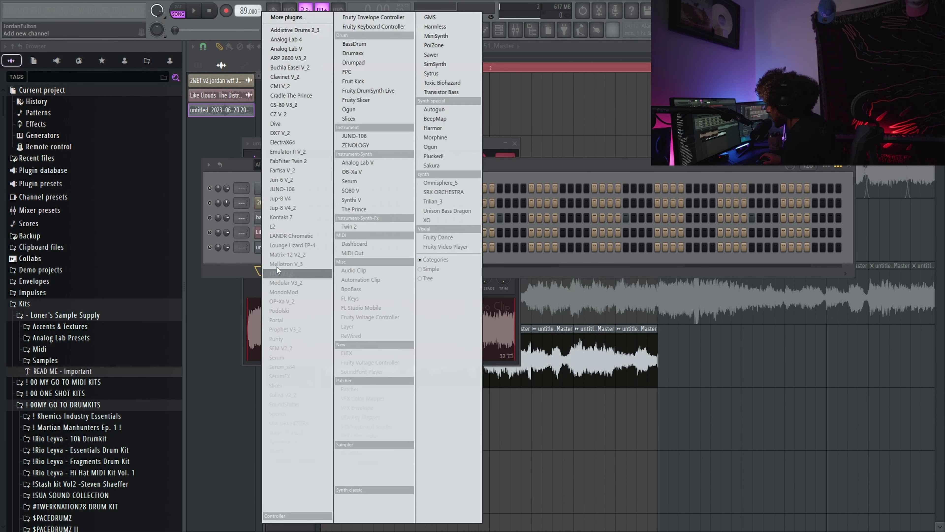
left_click(283, 387)
left_click_drag(316, 159, 517, 133)
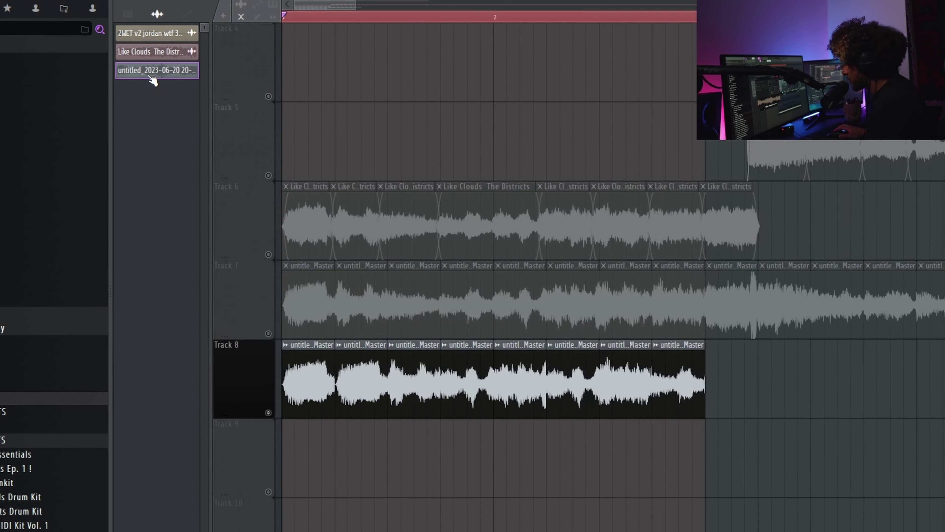
left_click(140, 60)
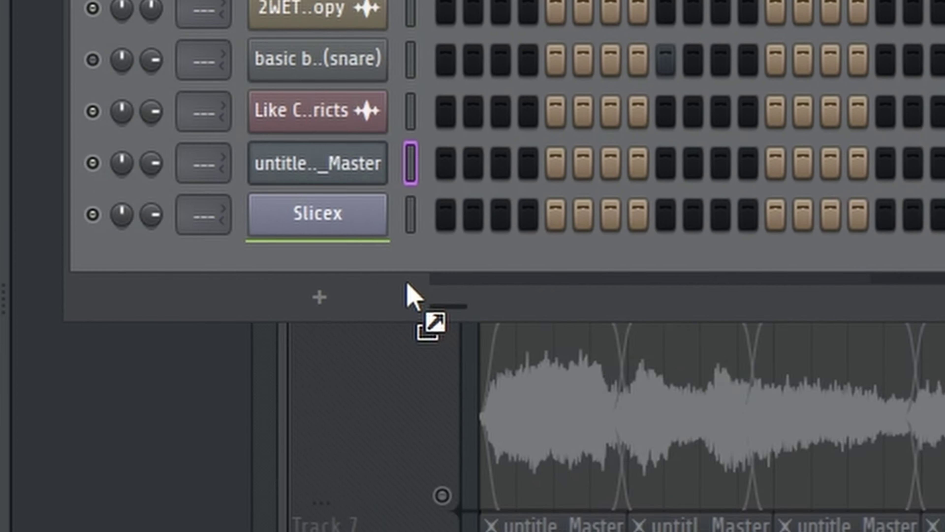
Step: Load the rendered Master audio into Slicex and auto-slice it with Large grid-slicing
left_click_drag(407, 283, 331, 218)
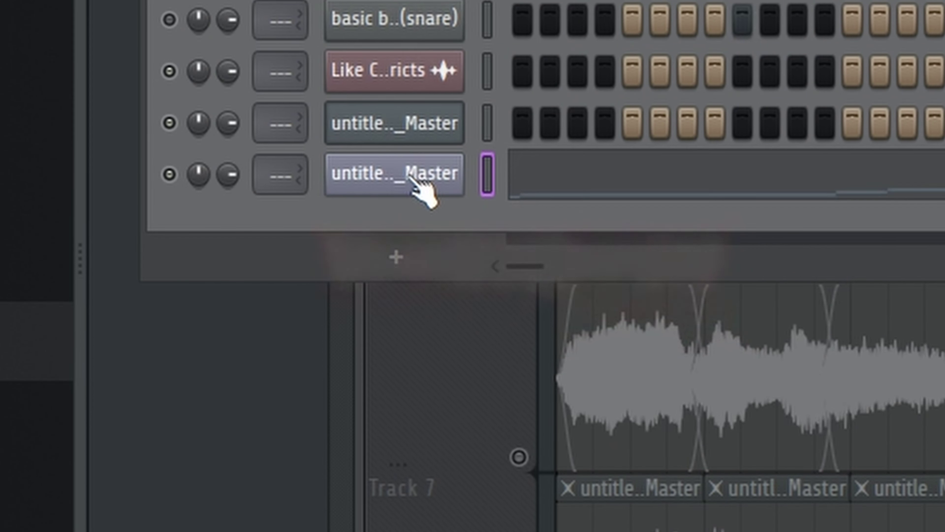
left_click(410, 178)
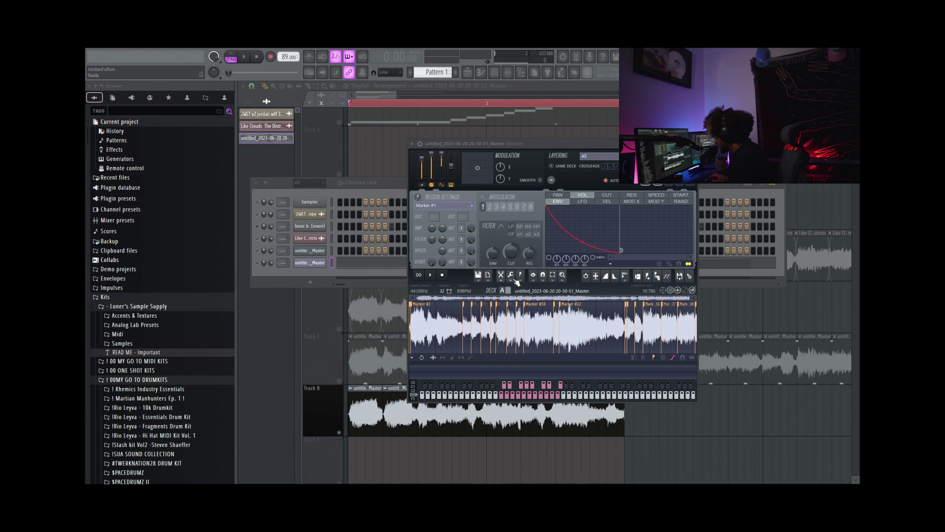
left_click(531, 277)
mouse_move(551, 406)
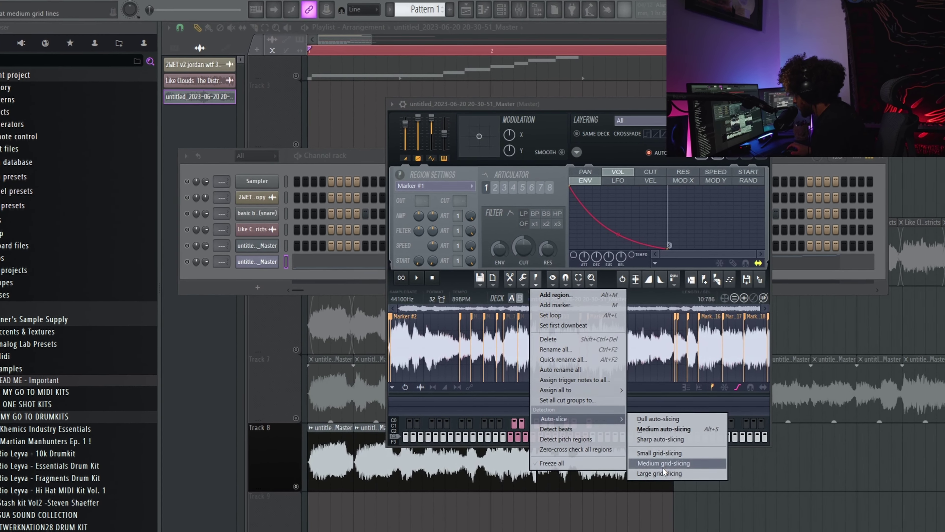
left_click(663, 472)
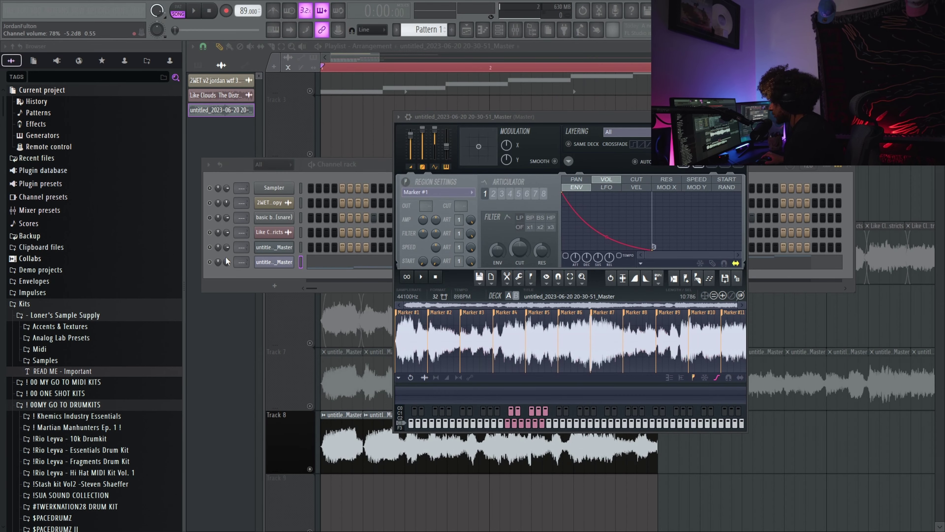
Step: Enable Typing keyboard to piano and audition the Slicex chops at Markers #3 and #5 with W and E
left_click(227, 257)
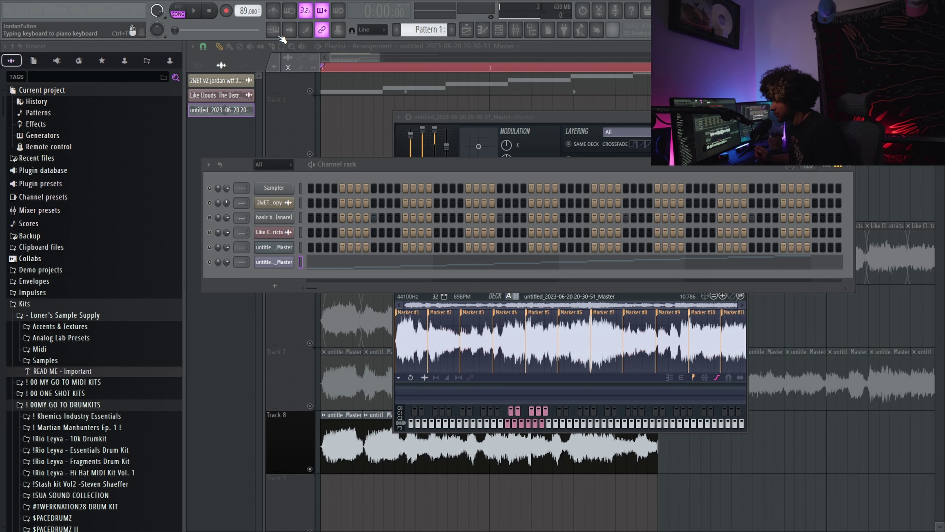
left_click(273, 31)
key("w")
key("e")
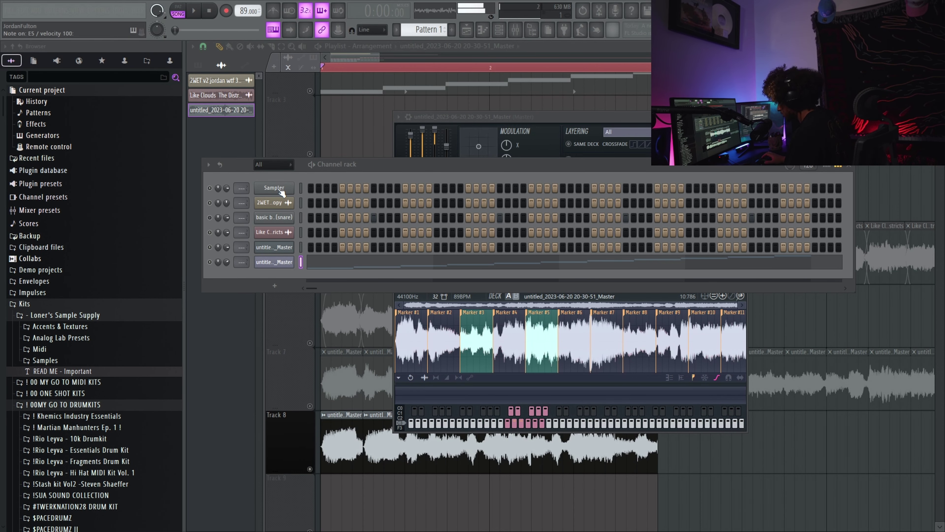
key("w")
key("e")
key("w")
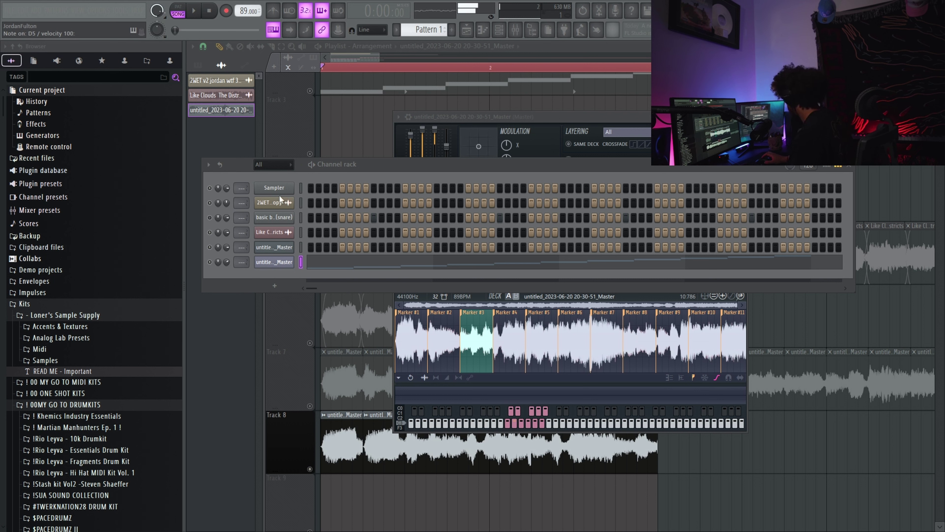
left_click(448, 151)
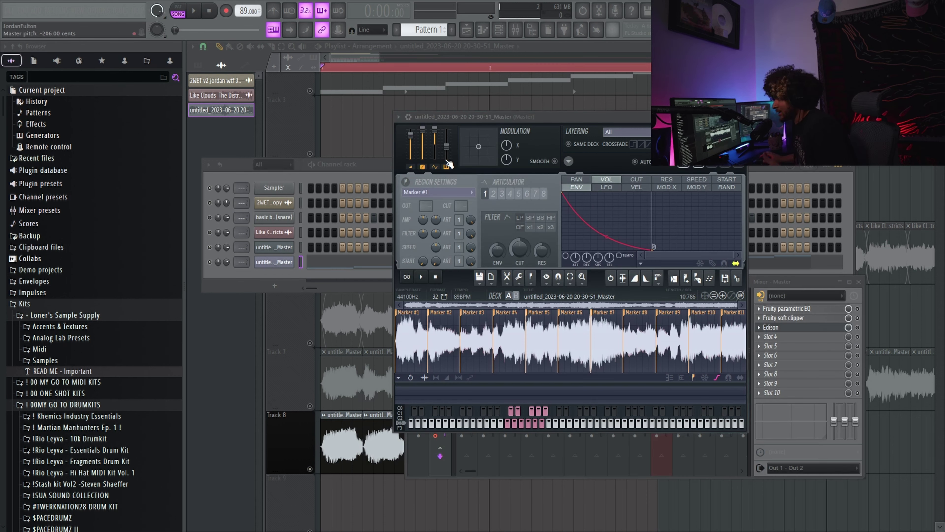